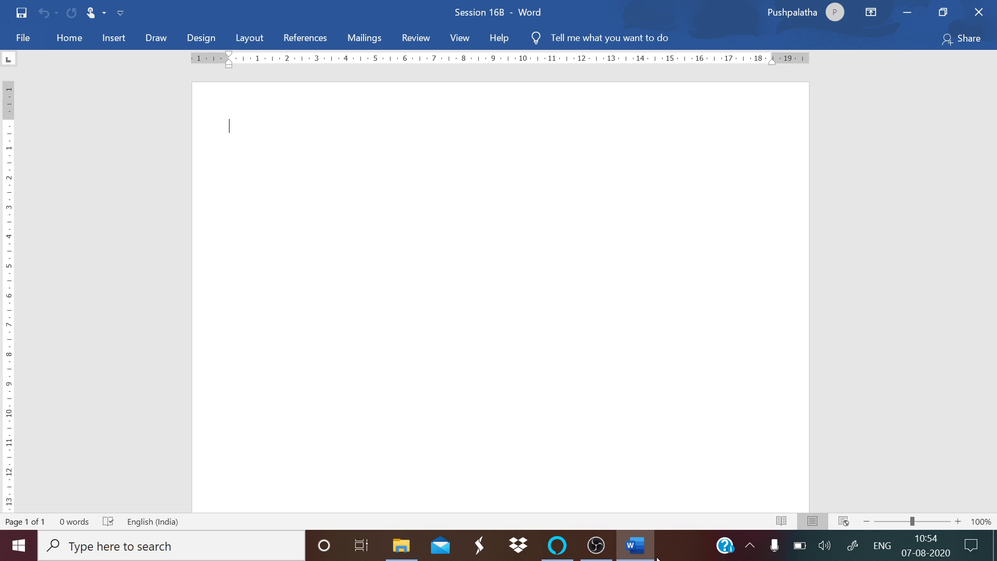
# - Handwrite 'World Wide Web (WWW)' in ink at the top of the page
pyautogui.click(229, 140)
pyautogui.moveTo(246, 103)
pyautogui.mouseDown()
pyautogui.moveTo(267, 121)
pyautogui.moveTo(280, 101)
pyautogui.mouseUp()
pyautogui.moveTo(291, 116); pyautogui.dragTo(311, 121)
pyautogui.moveTo(320, 102); pyautogui.dragTo(326, 123)
pyautogui.moveTo(343, 102); pyautogui.dragTo(350, 121)
pyautogui.moveTo(402, 98)
pyautogui.mouseDown()
pyautogui.moveTo(420, 114)
pyautogui.moveTo(427, 94)
pyautogui.mouseUp()
pyautogui.moveTo(437, 109)
pyautogui.mouseDown()
pyautogui.moveTo(441, 119)
pyautogui.moveTo(440, 102)
pyautogui.mouseUp()
pyautogui.moveTo(462, 98)
pyautogui.mouseDown()
pyautogui.moveTo(464, 122)
pyautogui.moveTo(539, 103)
pyautogui.moveTo(556, 115)
pyautogui.mouseUp()
pyautogui.moveTo(560, 94); pyautogui.dragTo(573, 115)
pyautogui.moveTo(624, 94)
pyautogui.mouseDown()
pyautogui.moveTo(704, 97)
pyautogui.moveTo(692, 122)
pyautogui.moveTo(630, 129)
pyautogui.mouseUp()
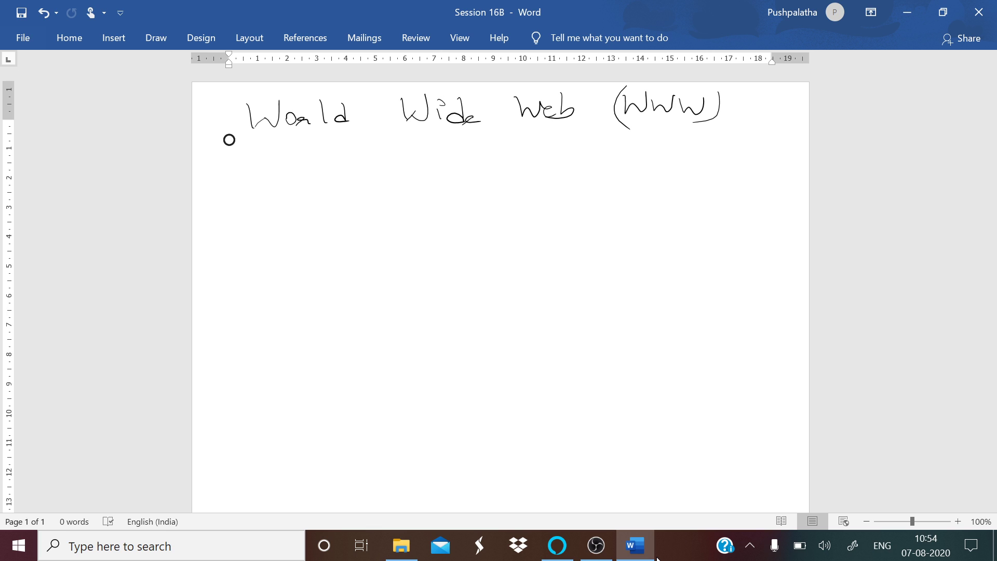
# - Write the year '1993' under 'Wide' and underline it
pyautogui.moveTo(405, 148); pyautogui.dragTo(408, 171)
pyautogui.moveTo(433, 151); pyautogui.dragTo(431, 171)
pyautogui.moveTo(455, 151); pyautogui.dragTo(451, 171)
pyautogui.moveTo(458, 150); pyautogui.dragTo(459, 170)
pyautogui.moveTo(399, 183); pyautogui.dragTo(485, 174)
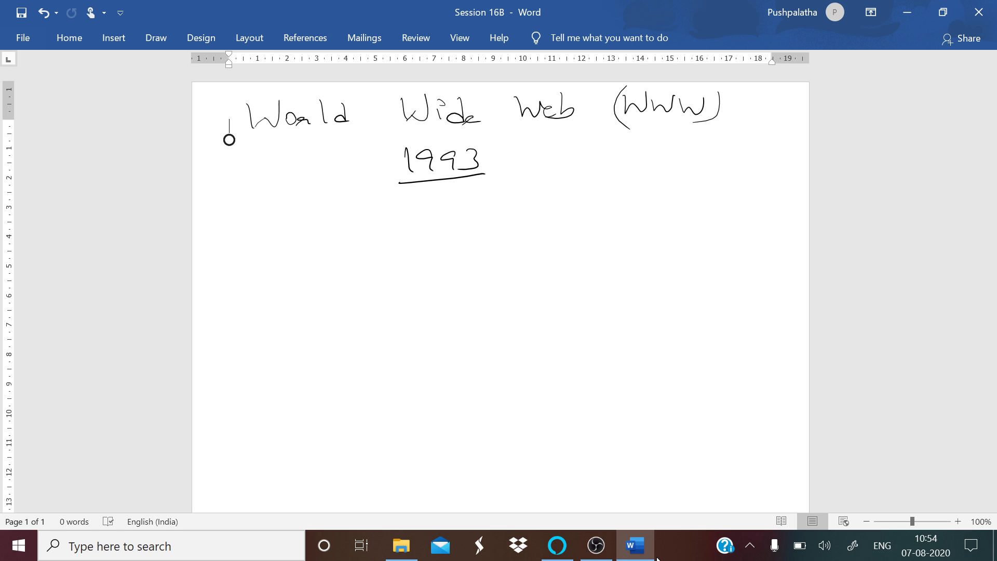
# - Handwrite 'accessing inform' below 1993, underlining 'inform'
pyautogui.moveTo(329, 213); pyautogui.dragTo(330, 232)
pyautogui.moveTo(342, 216)
pyautogui.mouseDown()
pyautogui.moveTo(335, 233)
pyautogui.moveTo(351, 232)
pyautogui.mouseUp()
pyautogui.moveTo(358, 224)
pyautogui.mouseDown()
pyautogui.moveTo(385, 217)
pyautogui.moveTo(386, 231)
pyautogui.mouseUp()
pyautogui.moveTo(401, 216)
pyautogui.mouseDown()
pyautogui.moveTo(396, 231)
pyautogui.moveTo(414, 228)
pyautogui.moveTo(405, 216)
pyautogui.mouseUp()
pyautogui.moveTo(416, 227)
pyautogui.mouseDown()
pyautogui.moveTo(439, 225)
pyautogui.moveTo(426, 248)
pyautogui.mouseUp()
pyautogui.moveTo(484, 203)
pyautogui.mouseDown()
pyautogui.moveTo(493, 221)
pyautogui.moveTo(475, 223)
pyautogui.moveTo(507, 222)
pyautogui.moveTo(517, 243)
pyautogui.mouseUp()
pyautogui.moveTo(512, 216); pyautogui.dragTo(571, 223)
pyautogui.moveTo(515, 238)
pyautogui.mouseDown()
pyautogui.moveTo(559, 228)
pyautogui.moveTo(543, 240)
pyautogui.mouseUp()
pyautogui.moveTo(618, 191); pyautogui.dragTo(615, 212)
# - Complete the line with 'thro' the internet.', ending with a full stop
pyautogui.moveTo(602, 205)
pyautogui.mouseDown()
pyautogui.moveTo(629, 203)
pyautogui.moveTo(632, 213)
pyautogui.moveTo(652, 204)
pyautogui.mouseUp()
pyautogui.moveTo(659, 183)
pyautogui.mouseDown()
pyautogui.moveTo(658, 199)
pyautogui.moveTo(708, 206)
pyautogui.mouseUp()
pyautogui.moveTo(694, 197); pyautogui.dragTo(751, 207)
pyautogui.moveTo(335, 264)
pyautogui.mouseDown()
pyautogui.moveTo(336, 275)
pyautogui.moveTo(335, 258)
pyautogui.mouseUp()
pyautogui.moveTo(336, 270); pyautogui.dragTo(364, 275)
pyautogui.moveTo(351, 262); pyautogui.dragTo(412, 275)
pyautogui.moveTo(414, 269); pyautogui.dragTo(420, 277)
pyautogui.click(431, 271)
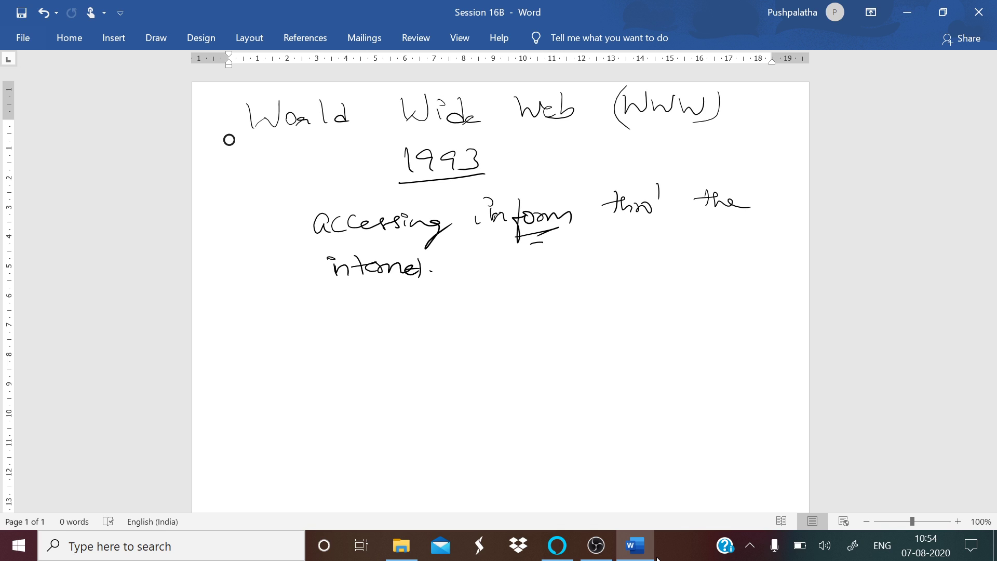
# - Handwrite 'HTTP' on a new line below the internet definition
pyautogui.moveTo(263, 311); pyautogui.dragTo(262, 334)
pyautogui.moveTo(262, 321); pyautogui.dragTo(286, 321)
pyautogui.moveTo(286, 308)
pyautogui.mouseDown()
pyautogui.moveTo(287, 331)
pyautogui.moveTo(312, 310)
pyautogui.moveTo(302, 330)
pyautogui.mouseUp()
pyautogui.moveTo(318, 311); pyautogui.dragTo(323, 332)
pyautogui.moveTo(339, 313)
pyautogui.mouseDown()
pyautogui.moveTo(340, 332)
pyautogui.moveTo(341, 323)
pyautogui.mouseUp()
pyautogui.moveTo(229, 119); pyautogui.dragTo(229, 134)
# - Complete the HTTP line with '— to transmit data.'
pyautogui.moveTo(421, 324); pyautogui.dragTo(450, 323)
pyautogui.moveTo(502, 301); pyautogui.dragTo(503, 326)
pyautogui.moveTo(495, 312); pyautogui.dragTo(514, 311)
pyautogui.moveTo(515, 315); pyautogui.dragTo(525, 323)
pyautogui.moveTo(584, 291); pyautogui.dragTo(586, 316)
pyautogui.moveTo(573, 306); pyautogui.dragTo(685, 307)
pyautogui.moveTo(680, 294); pyautogui.dragTo(695, 309)
pyautogui.moveTo(687, 303); pyautogui.dragTo(743, 306)
pyautogui.moveTo(737, 295)
pyautogui.mouseDown()
pyautogui.moveTo(723, 301)
pyautogui.moveTo(766, 307)
pyautogui.mouseUp()
pyautogui.moveTo(751, 299); pyautogui.dragTo(781, 300)
pyautogui.moveTo(776, 298); pyautogui.dragTo(787, 307)
pyautogui.moveTo(794, 308); pyautogui.dragTo(794, 309)
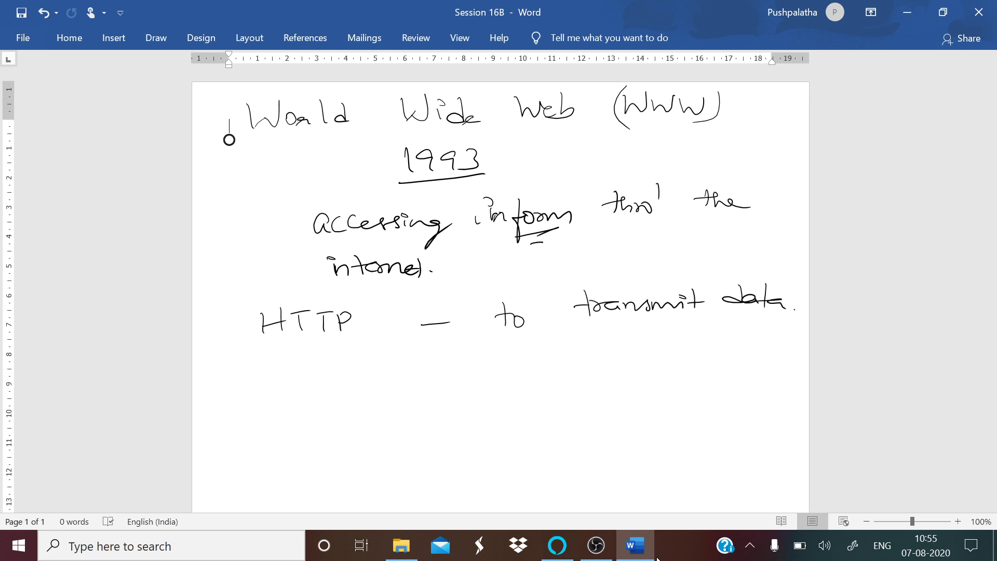
# - Handwrite 'Internet Explorer,' on the line below
pyautogui.moveTo(277, 374); pyautogui.dragTo(289, 393)
pyautogui.moveTo(272, 399); pyautogui.dragTo(310, 394)
pyautogui.moveTo(318, 375)
pyautogui.mouseDown()
pyautogui.moveTo(317, 398)
pyautogui.moveTo(379, 394)
pyautogui.mouseUp()
pyautogui.moveTo(364, 387); pyautogui.dragTo(456, 382)
pyautogui.moveTo(460, 374)
pyautogui.mouseDown()
pyautogui.moveTo(461, 393)
pyautogui.moveTo(471, 379)
pyautogui.mouseUp()
pyautogui.moveTo(476, 362); pyautogui.dragTo(492, 379)
pyautogui.moveTo(493, 373); pyautogui.dragTo(520, 381)
pyautogui.moveTo(533, 381); pyautogui.dragTo(531, 388)
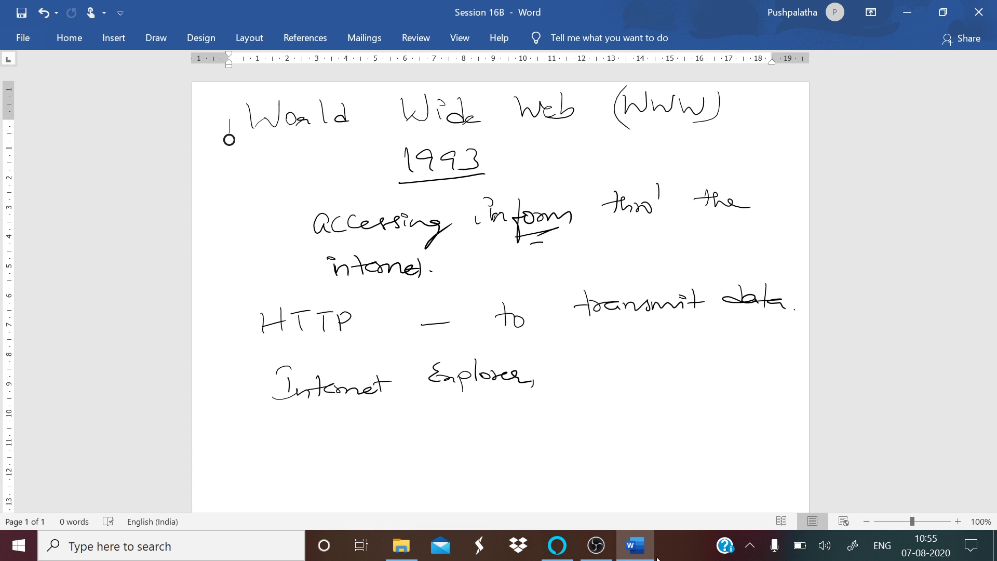
# - Handwrite the heading 'Advantages' further down and underline it
pyautogui.scroll(-3, 229, 140)
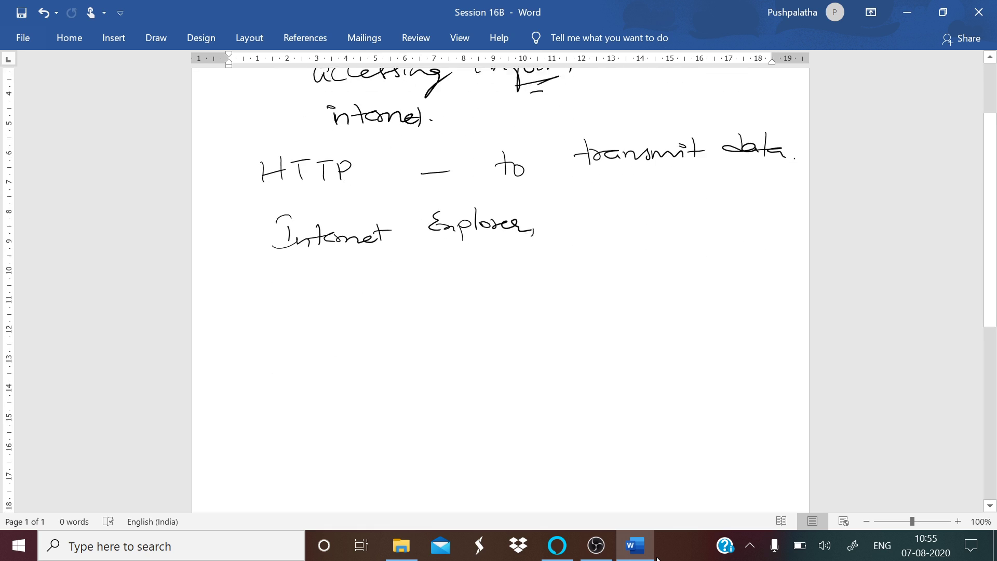
pyautogui.scroll(-2, 498, 207)
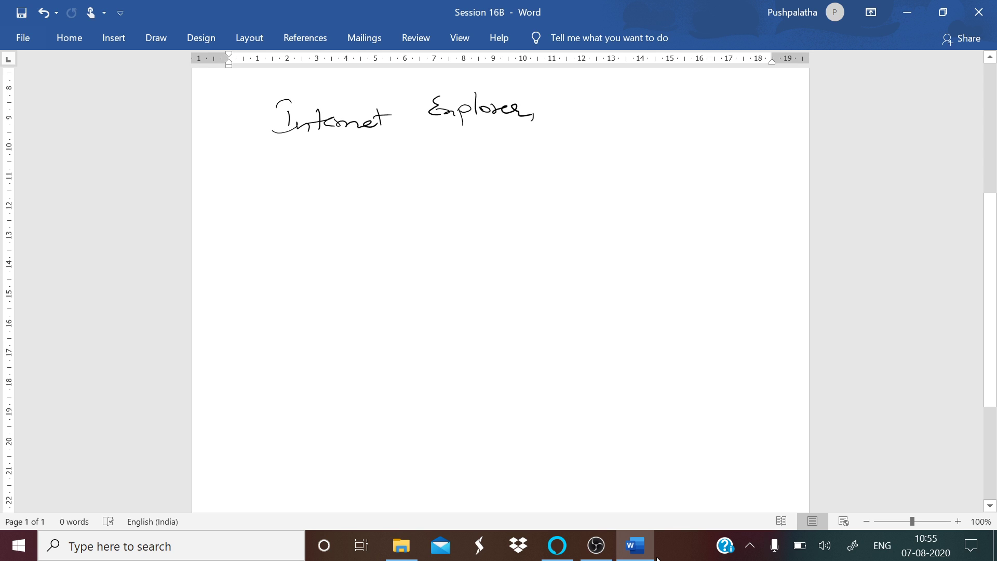
pyautogui.moveTo(253, 195)
pyautogui.mouseDown()
pyautogui.moveTo(270, 195)
pyautogui.moveTo(271, 184)
pyautogui.mouseUp()
pyautogui.moveTo(300, 161)
pyautogui.mouseDown()
pyautogui.moveTo(296, 193)
pyautogui.moveTo(324, 178)
pyautogui.mouseUp()
pyautogui.moveTo(335, 185); pyautogui.dragTo(365, 193)
pyautogui.moveTo(357, 179)
pyautogui.mouseDown()
pyautogui.moveTo(387, 182)
pyautogui.moveTo(416, 206)
pyautogui.moveTo(427, 179)
pyautogui.mouseUp()
pyautogui.moveTo(331, 199); pyautogui.dragTo(408, 197)
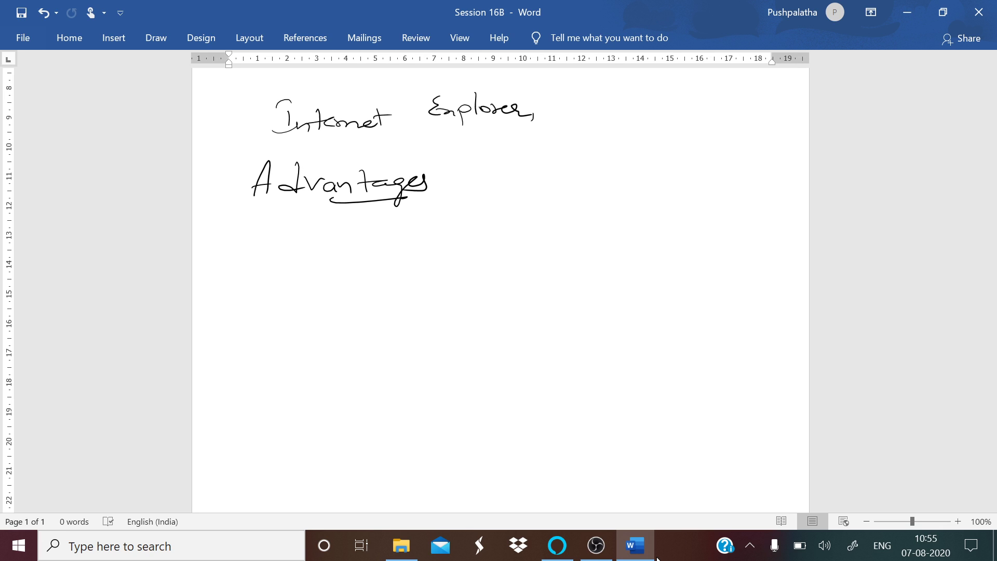
# - Add an arrowed point 'Communication Service' with 'email' written beneath it
pyautogui.moveTo(220, 248)
pyautogui.mouseDown()
pyautogui.moveTo(261, 244)
pyautogui.moveTo(240, 259)
pyautogui.mouseUp()
pyautogui.moveTo(297, 224)
pyautogui.mouseDown()
pyautogui.moveTo(297, 242)
pyautogui.moveTo(318, 246)
pyautogui.moveTo(461, 238)
pyautogui.mouseUp()
pyautogui.moveTo(449, 230); pyautogui.dragTo(498, 240)
pyautogui.moveTo(552, 213)
pyautogui.mouseDown()
pyautogui.moveTo(538, 233)
pyautogui.moveTo(596, 221)
pyautogui.moveTo(595, 233)
pyautogui.mouseUp()
pyautogui.moveTo(593, 218); pyautogui.dragTo(597, 218)
pyautogui.moveTo(613, 222)
pyautogui.mouseDown()
pyautogui.moveTo(606, 232)
pyautogui.moveTo(634, 228)
pyautogui.mouseUp()
pyautogui.moveTo(323, 263); pyautogui.dragTo(542, 243)
pyautogui.moveTo(381, 285)
pyautogui.mouseDown()
pyautogui.moveTo(421, 289)
pyautogui.moveTo(455, 276)
pyautogui.moveTo(457, 288)
pyautogui.mouseUp()
pyautogui.moveTo(425, 279); pyautogui.dragTo(438, 275)
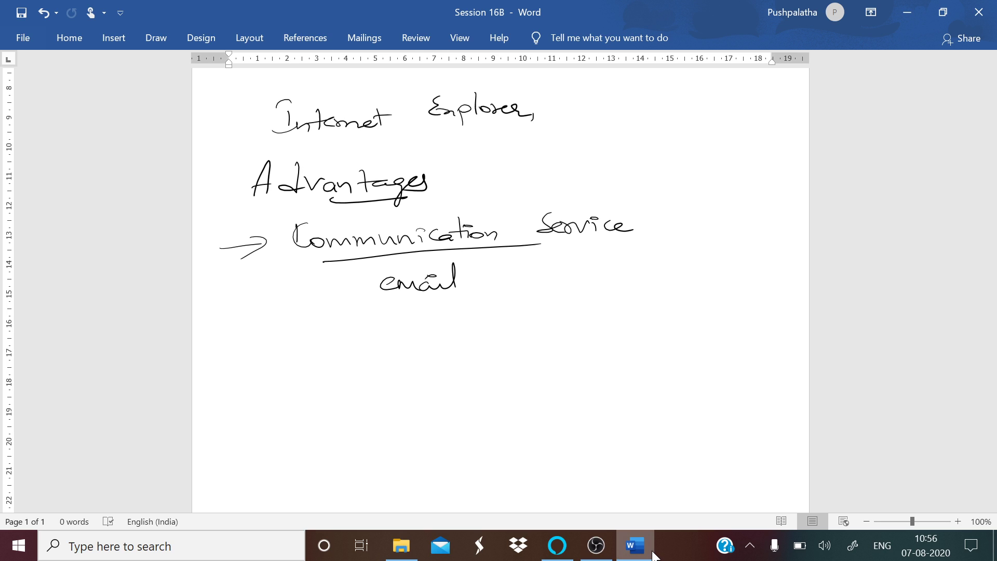
pyautogui.moveTo(650, 553)
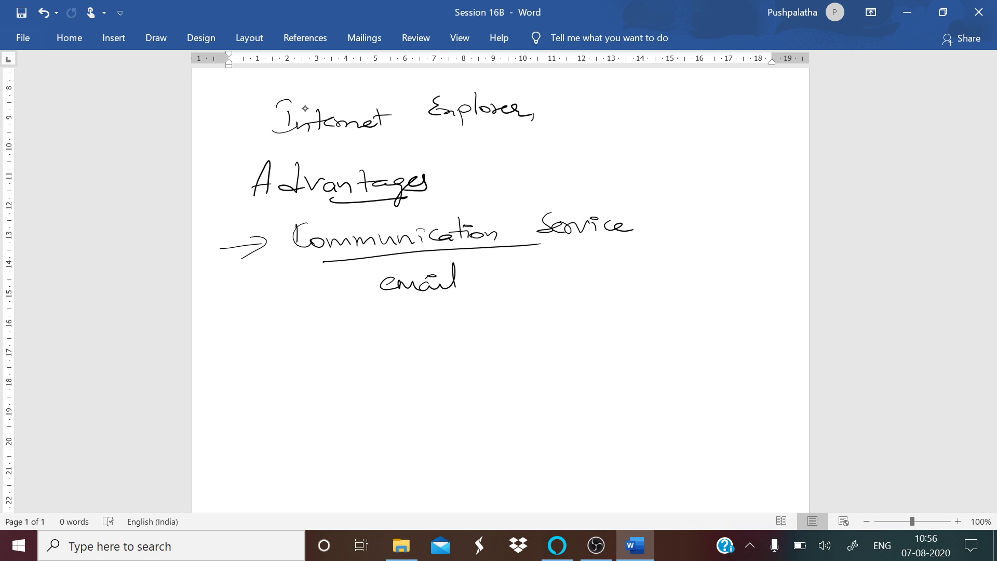
# - Add the arrowed advantage 'Accessing of inform at any time'
pyautogui.moveTo(209, 335)
pyautogui.mouseDown()
pyautogui.moveTo(243, 328)
pyautogui.moveTo(227, 341)
pyautogui.moveTo(284, 311)
pyautogui.moveTo(326, 335)
pyautogui.moveTo(439, 318)
pyautogui.moveTo(484, 327)
pyautogui.moveTo(504, 314)
pyautogui.moveTo(532, 330)
pyautogui.mouseUp()
pyautogui.moveTo(586, 312)
pyautogui.mouseDown()
pyautogui.moveTo(587, 322)
pyautogui.moveTo(608, 309)
pyautogui.moveTo(681, 318)
pyautogui.mouseUp()
pyautogui.moveTo(718, 287)
pyautogui.mouseDown()
pyautogui.moveTo(719, 305)
pyautogui.moveTo(727, 296)
pyautogui.mouseUp()
pyautogui.moveTo(728, 299)
pyautogui.mouseDown()
pyautogui.moveTo(736, 306)
pyautogui.moveTo(725, 294)
pyautogui.mouseUp()
pyautogui.moveTo(737, 305); pyautogui.dragTo(770, 309)
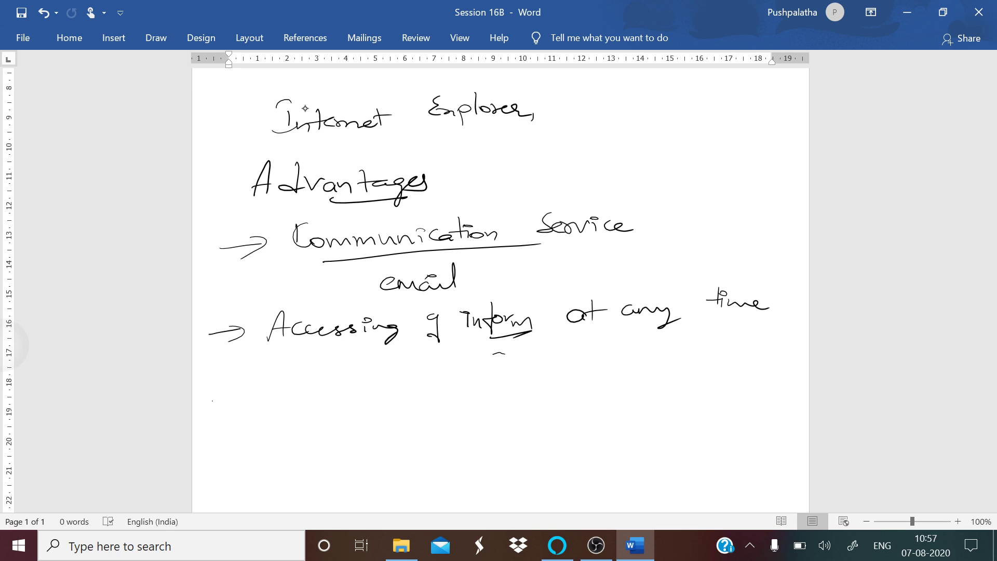
# - Add the arrowed advantage 'Online Shopping'
pyautogui.moveTo(211, 400)
pyautogui.mouseDown()
pyautogui.moveTo(238, 404)
pyautogui.moveTo(285, 383)
pyautogui.moveTo(307, 398)
pyautogui.mouseUp()
pyautogui.moveTo(311, 372)
pyautogui.mouseDown()
pyautogui.moveTo(317, 397)
pyautogui.moveTo(367, 396)
pyautogui.mouseUp()
pyautogui.moveTo(416, 364)
pyautogui.mouseDown()
pyautogui.moveTo(400, 382)
pyautogui.moveTo(524, 383)
pyautogui.mouseUp()
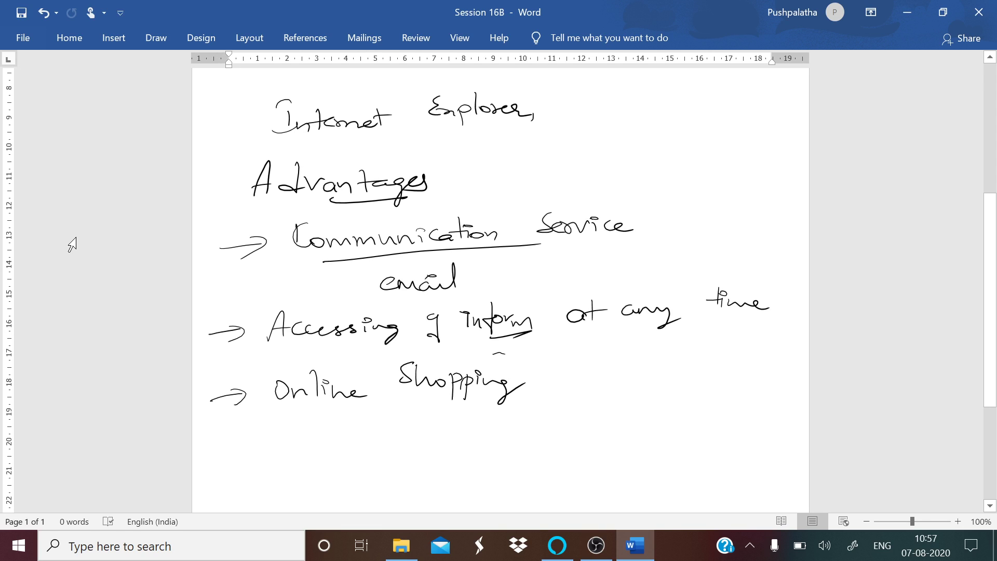
# - Add the arrowed advantage 'Online Chat' lower on the page
pyautogui.scroll(-3, 85, 231)
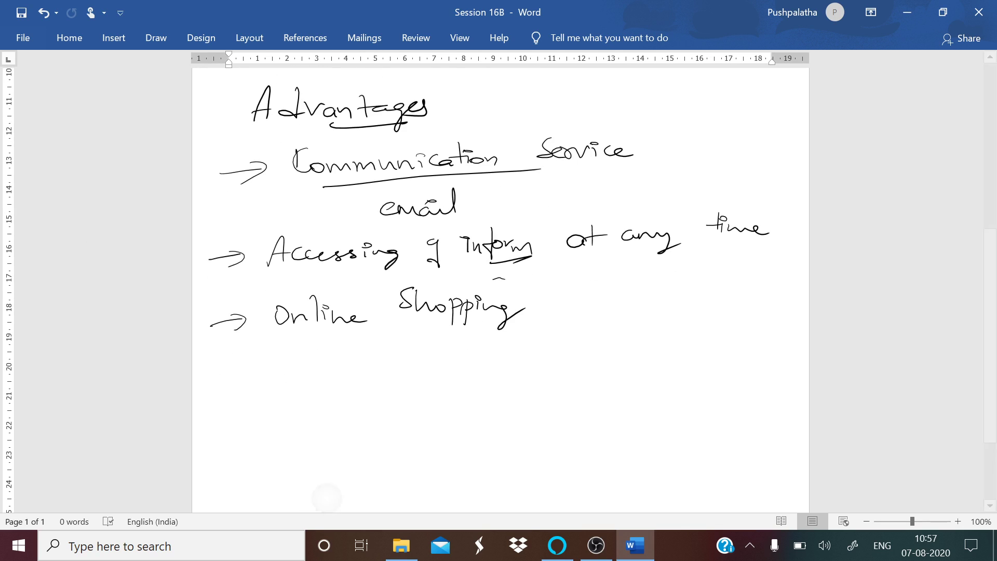
pyautogui.moveTo(209, 370)
pyautogui.mouseDown()
pyautogui.moveTo(240, 373)
pyautogui.moveTo(287, 355)
pyautogui.mouseUp()
pyautogui.moveTo(300, 370)
pyautogui.mouseDown()
pyautogui.moveTo(334, 359)
pyautogui.moveTo(372, 367)
pyautogui.moveTo(421, 350)
pyautogui.moveTo(463, 369)
pyautogui.moveTo(465, 355)
pyautogui.mouseUp()
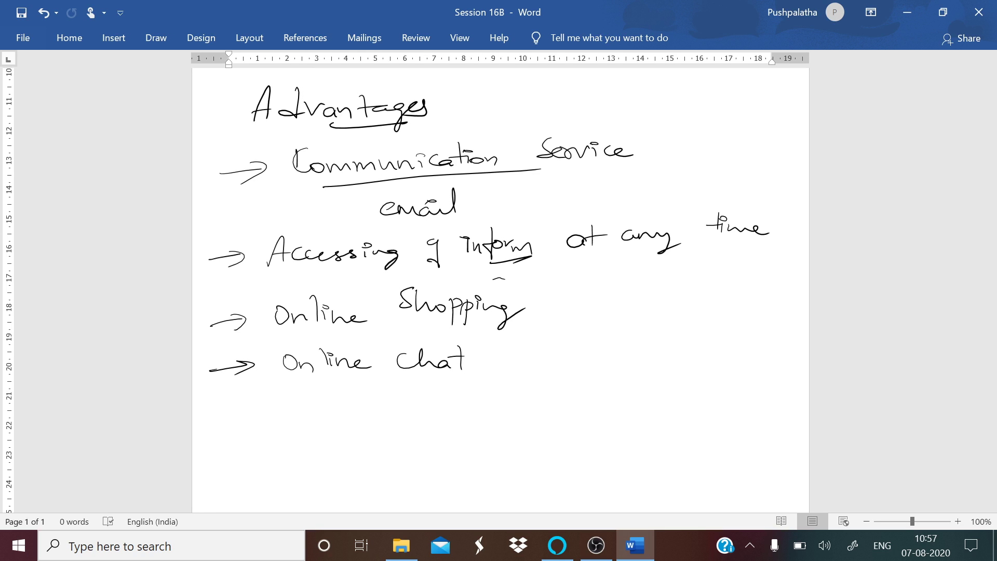
# - Add the arrowed advantage 'Downloading Software'
pyautogui.moveTo(205, 420); pyautogui.dragTo(340, 418)
pyautogui.moveTo(345, 413)
pyautogui.mouseDown()
pyautogui.moveTo(369, 419)
pyautogui.moveTo(381, 404)
pyautogui.mouseUp()
pyautogui.moveTo(385, 410)
pyautogui.mouseDown()
pyautogui.moveTo(399, 419)
pyautogui.moveTo(401, 443)
pyautogui.mouseUp()
pyautogui.moveTo(458, 395)
pyautogui.mouseDown()
pyautogui.moveTo(450, 410)
pyautogui.moveTo(463, 410)
pyautogui.mouseUp()
pyautogui.moveTo(479, 394); pyautogui.dragTo(477, 426)
pyautogui.moveTo(490, 392)
pyautogui.mouseDown()
pyautogui.moveTo(491, 414)
pyautogui.moveTo(506, 399)
pyautogui.mouseUp()
pyautogui.moveTo(499, 404); pyautogui.dragTo(565, 410)
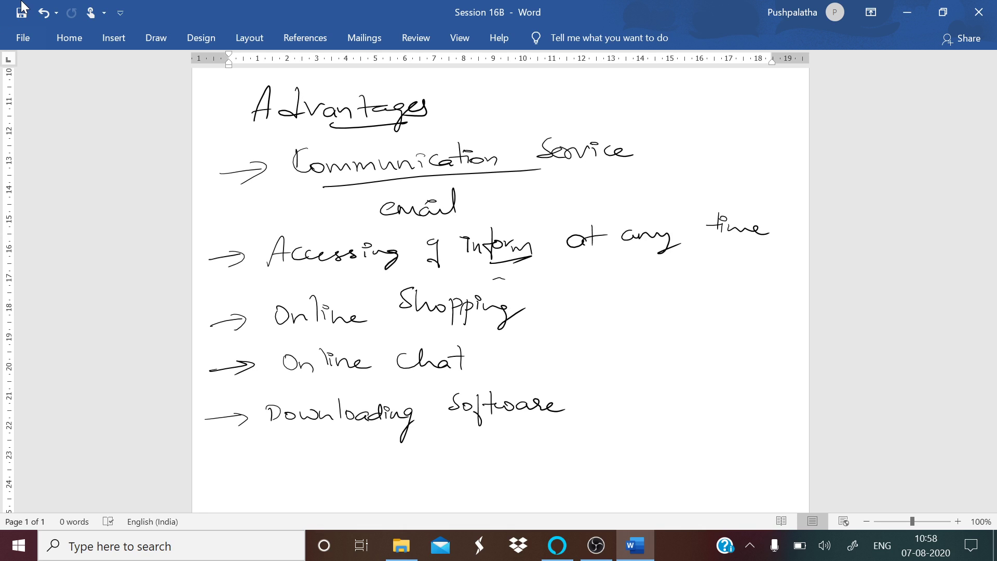
pyautogui.scroll(-3, 644, 212)
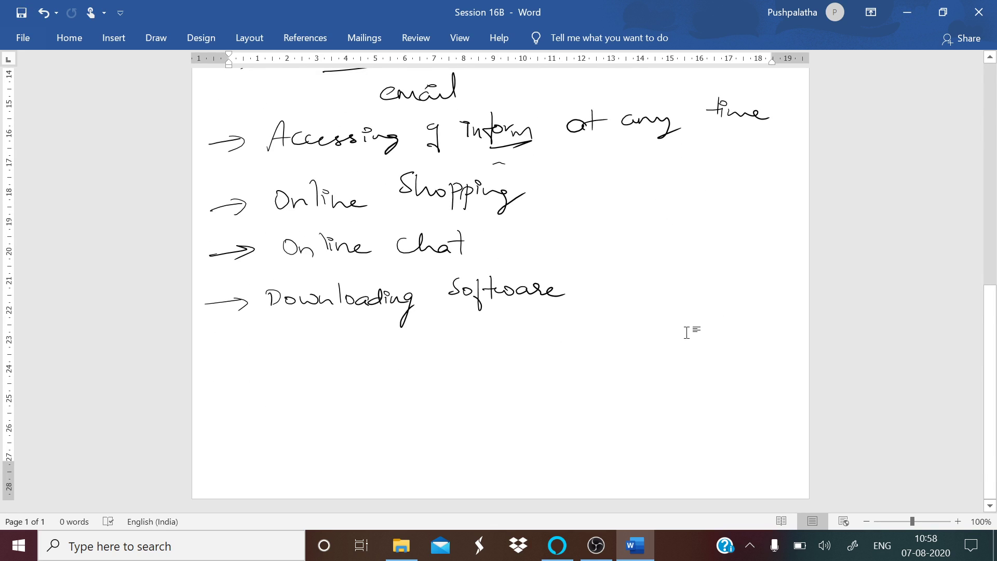
pyautogui.scroll(12, 686, 333)
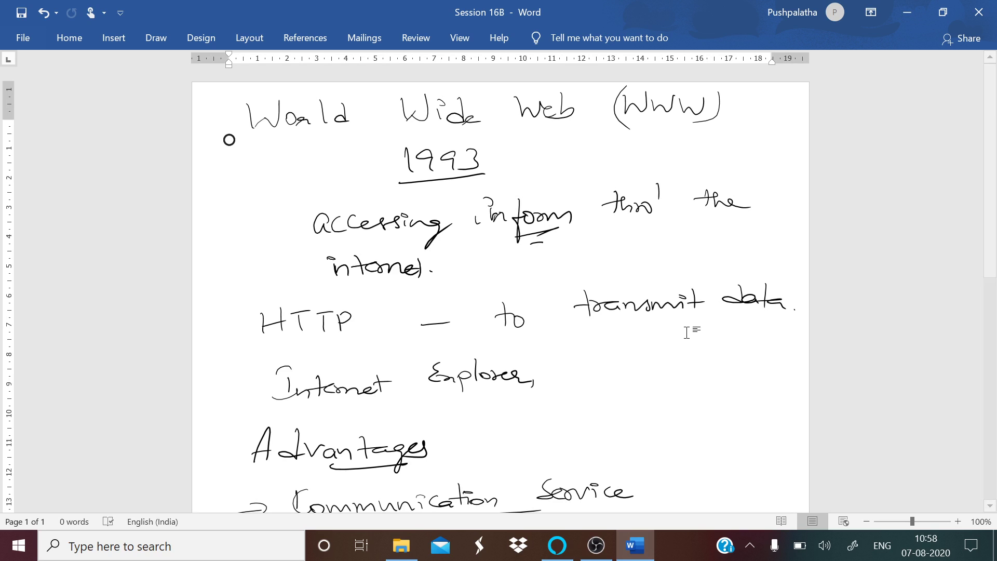
pyautogui.scroll(-5, 680, 348)
pyautogui.scroll(-5, 681, 385)
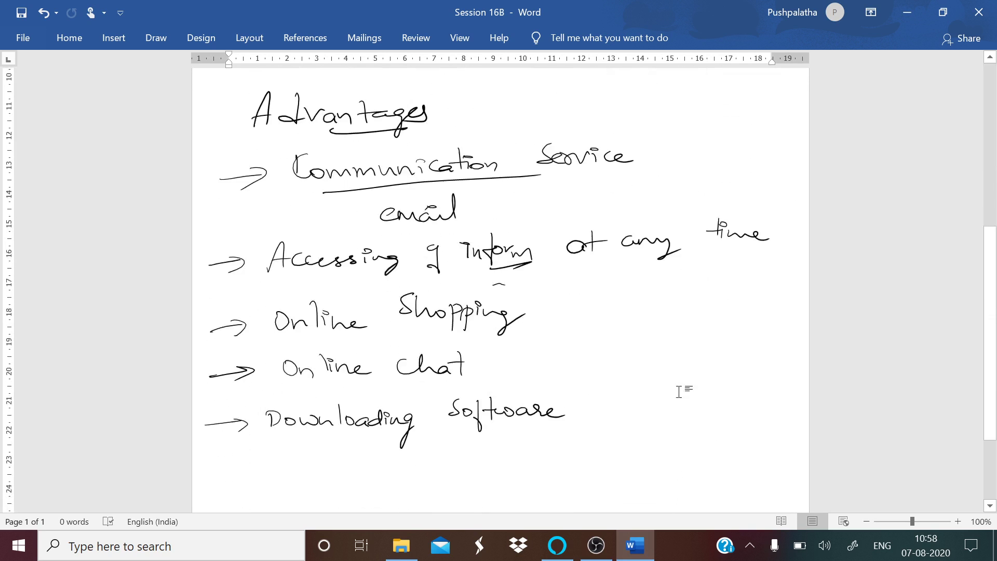
pyautogui.scroll(9, 556, 349)
pyautogui.scroll(-9, 512, 407)
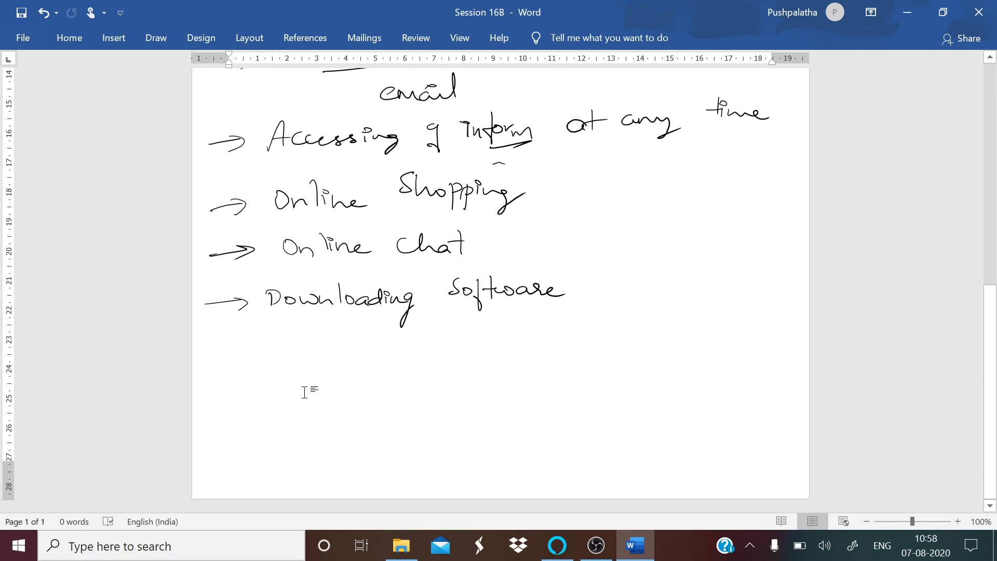
# - Undo the stray ink, then handwrite and underline the heading 'Disadvantages'
pyautogui.moveTo(299, 350)
pyautogui.mouseDown()
pyautogui.moveTo(323, 370)
pyautogui.moveTo(367, 367)
pyautogui.mouseUp()
pyautogui.hotkey('ctrl', 'z')
pyautogui.hotkey('ctrl', 'z')
pyautogui.hotkey('ctrl', 'z')
pyautogui.hotkey('ctrl', 'z')
pyautogui.moveTo(275, 353)
pyautogui.mouseDown()
pyautogui.moveTo(288, 341)
pyautogui.moveTo(365, 351)
pyautogui.moveTo(378, 333)
pyautogui.moveTo(393, 352)
pyautogui.moveTo(409, 351)
pyautogui.mouseUp()
pyautogui.moveTo(419, 331)
pyautogui.mouseDown()
pyautogui.moveTo(421, 353)
pyautogui.moveTo(439, 333)
pyautogui.mouseUp()
pyautogui.moveTo(435, 343)
pyautogui.mouseDown()
pyautogui.moveTo(456, 349)
pyautogui.moveTo(450, 368)
pyautogui.mouseUp()
pyautogui.moveTo(457, 346); pyautogui.dragTo(479, 341)
pyautogui.moveTo(344, 358); pyautogui.dragTo(459, 356)
# - Add an arrowed point 'Leak of inform' with 'inform' underlined
pyautogui.moveTo(209, 397); pyautogui.dragTo(300, 392)
pyautogui.moveTo(301, 390); pyautogui.dragTo(327, 391)
pyautogui.moveTo(331, 377)
pyautogui.mouseDown()
pyautogui.moveTo(330, 393)
pyautogui.moveTo(349, 388)
pyautogui.mouseUp()
pyautogui.moveTo(394, 378)
pyautogui.mouseDown()
pyautogui.moveTo(386, 384)
pyautogui.moveTo(401, 408)
pyautogui.mouseUp()
pyautogui.click(443, 378)
pyautogui.moveTo(442, 379); pyautogui.dragTo(463, 388)
pyautogui.moveTo(476, 370)
pyautogui.mouseDown()
pyautogui.moveTo(470, 403)
pyautogui.moveTo(490, 387)
pyautogui.mouseUp()
pyautogui.moveTo(491, 387); pyautogui.dragTo(520, 388)
pyautogui.moveTo(463, 401); pyautogui.dragTo(507, 394)
pyautogui.moveTo(479, 408); pyautogui.dragTo(486, 407)
# - Finish the point with '(Personal)' after 'inform'
pyautogui.moveTo(545, 363); pyautogui.dragTo(540, 395)
pyautogui.moveTo(552, 370)
pyautogui.mouseDown()
pyautogui.moveTo(550, 394)
pyautogui.moveTo(555, 383)
pyautogui.mouseUp()
pyautogui.moveTo(558, 383); pyautogui.dragTo(588, 387)
pyautogui.moveTo(590, 381); pyautogui.dragTo(602, 385)
pyautogui.moveTo(603, 384); pyautogui.dragTo(632, 386)
pyautogui.moveTo(631, 386)
pyautogui.mouseDown()
pyautogui.moveTo(640, 385)
pyautogui.moveTo(630, 397)
pyautogui.mouseUp()
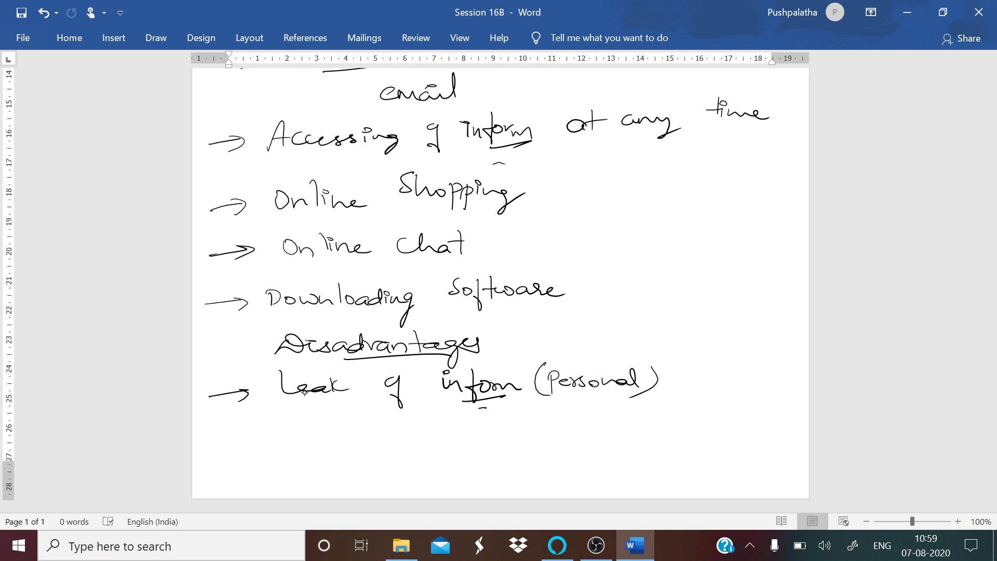
# - Insert a page break (Ctrl+Enter) after the Disadvantages notes, then return to the top
pyautogui.scroll(10, 304, 393)
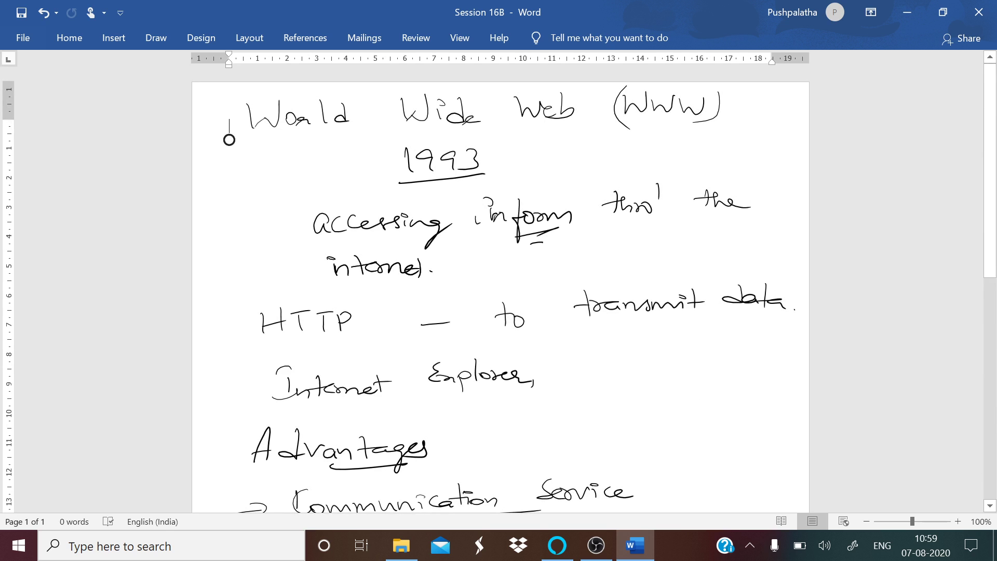
pyautogui.scroll(-7, 229, 176)
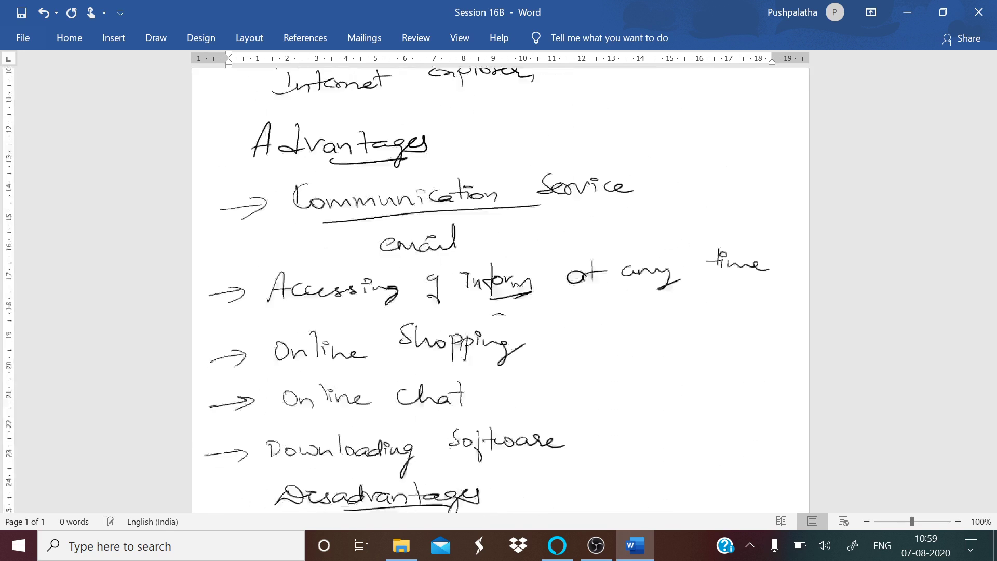
pyautogui.scroll(-10, 499, 291)
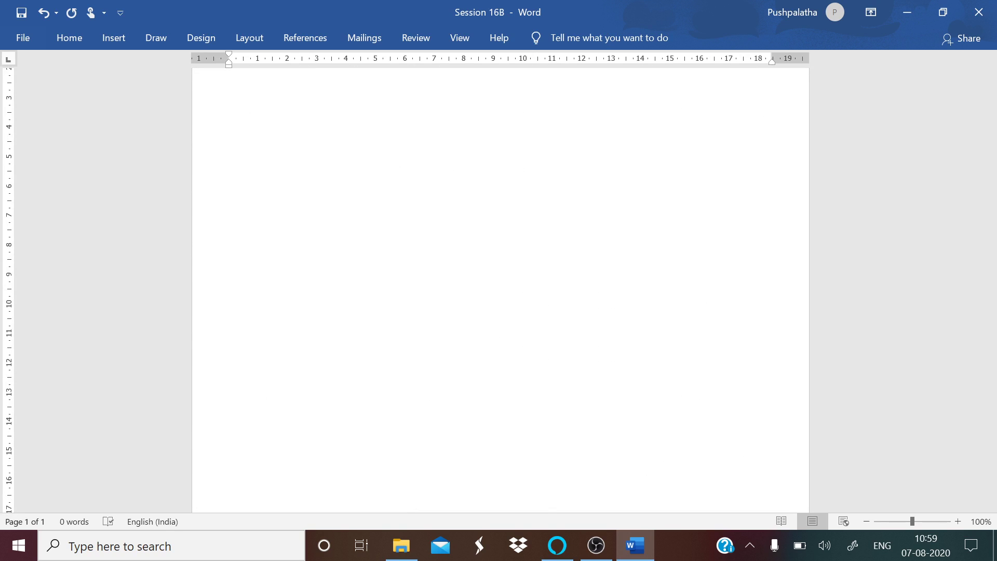
pyautogui.hotkey('ctrl', 'Return')
pyautogui.scroll(4, 498, 291)
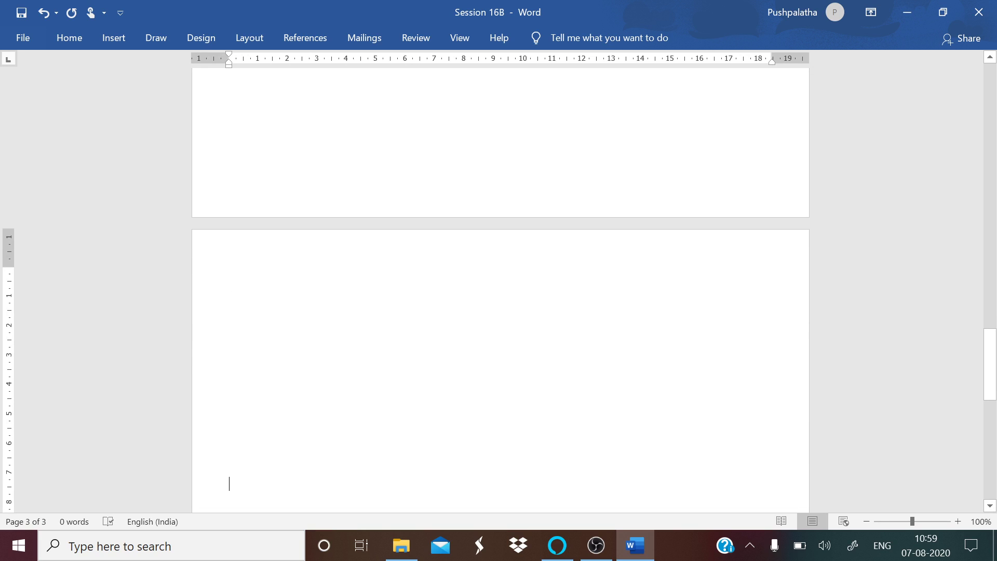
pyautogui.scroll(6, 499, 291)
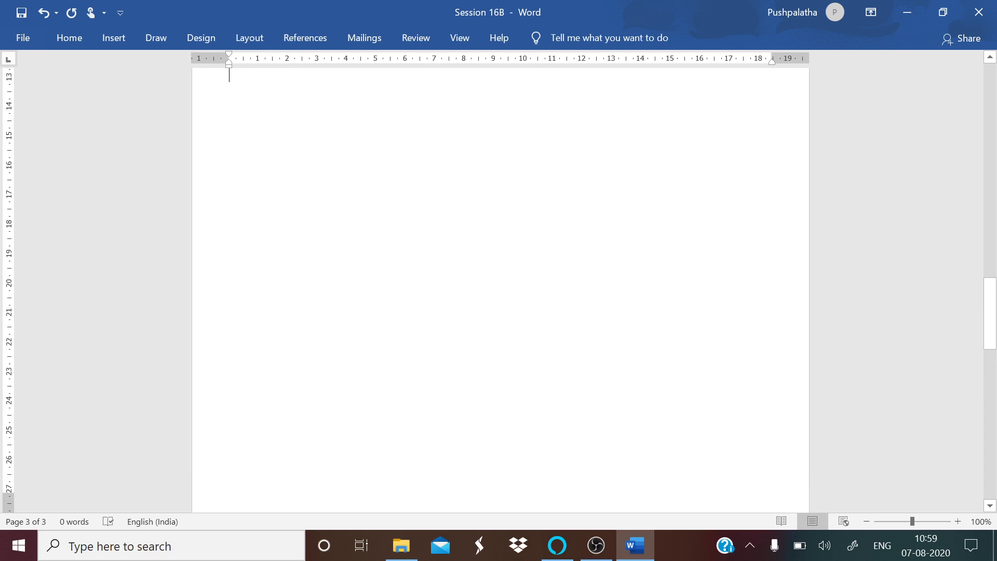
pyautogui.scroll(10, 498, 291)
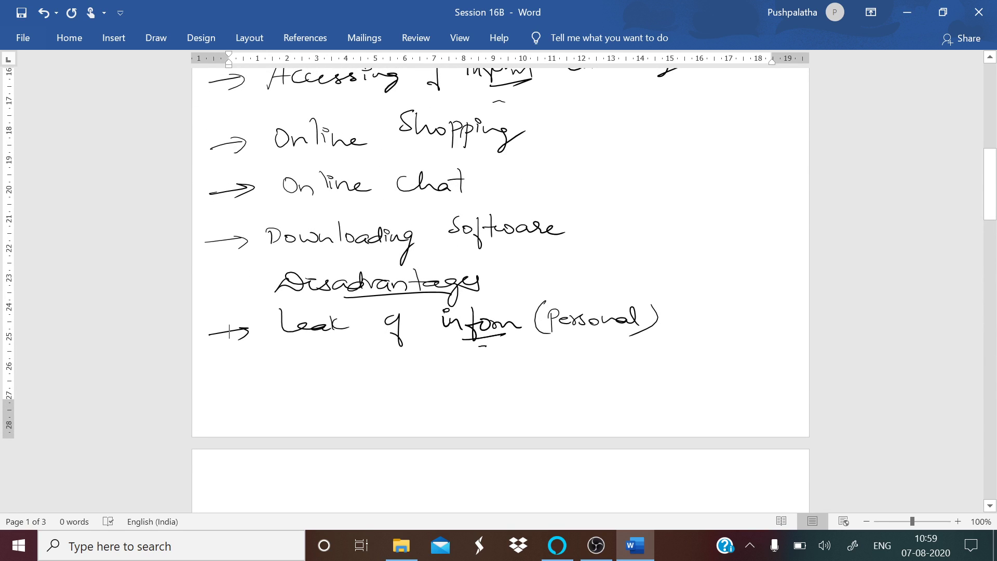
# - Handwrite the disadvantage '→ Spamming' at the top of page 2
pyautogui.click(229, 496)
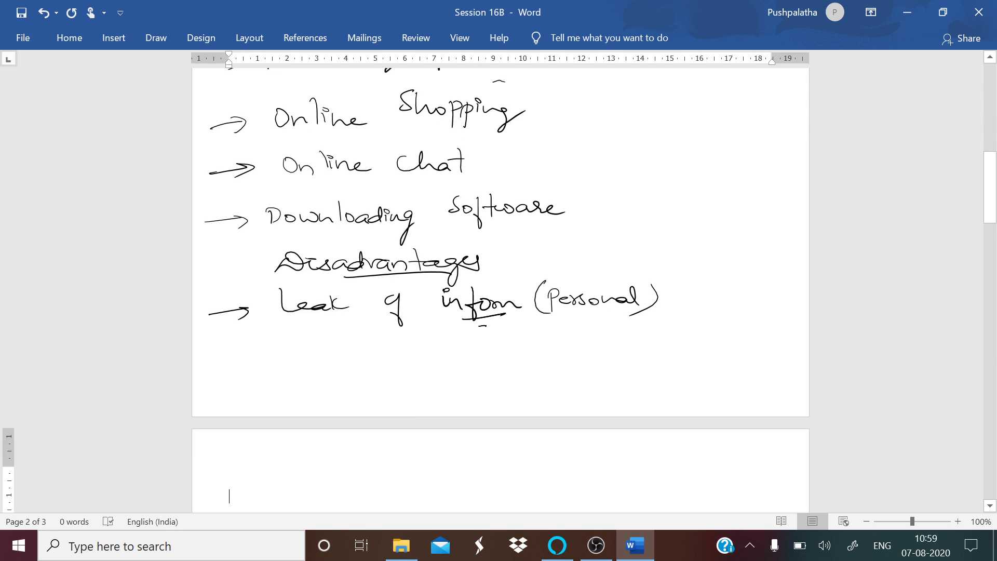
pyautogui.moveTo(216, 457)
pyautogui.mouseDown()
pyautogui.moveTo(257, 449)
pyautogui.moveTo(253, 457)
pyautogui.mouseUp()
pyautogui.moveTo(306, 443)
pyautogui.mouseDown()
pyautogui.moveTo(287, 456)
pyautogui.moveTo(310, 476)
pyautogui.mouseUp()
pyautogui.moveTo(311, 452)
pyautogui.mouseDown()
pyautogui.moveTo(402, 457)
pyautogui.moveTo(402, 442)
pyautogui.mouseUp()
pyautogui.moveTo(402, 449); pyautogui.dragTo(439, 459)
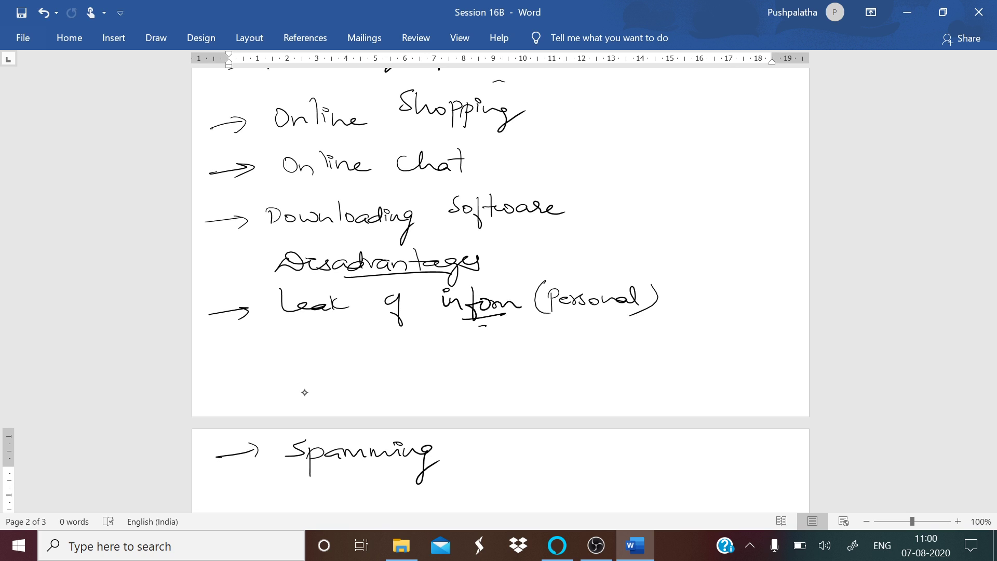
# - Handwrite the next disadvantage, '→ Virus', on a separate line
pyautogui.scroll(-4, 305, 392)
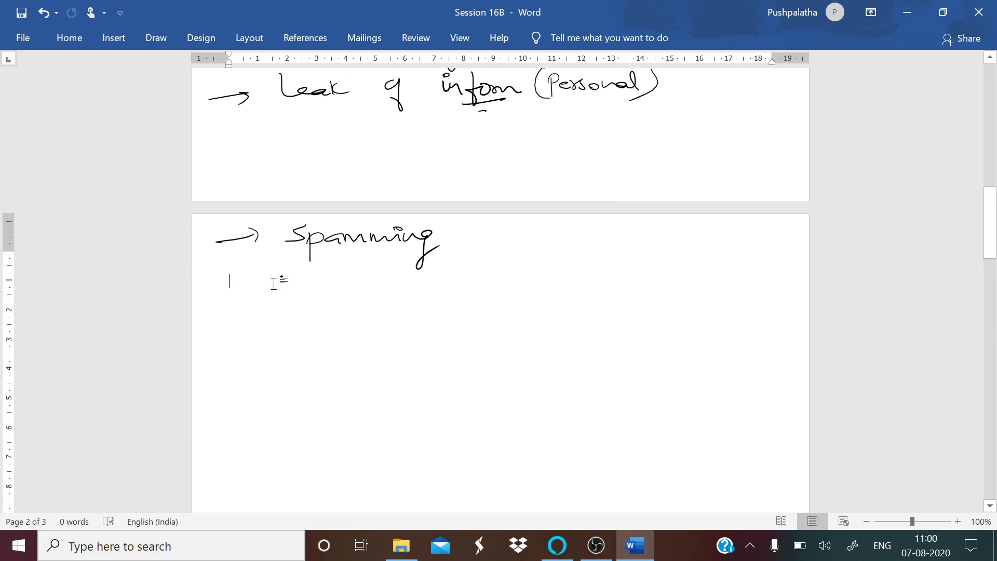
pyautogui.moveTo(229, 302); pyautogui.dragTo(276, 300)
pyautogui.moveTo(256, 294); pyautogui.dragTo(262, 309)
pyautogui.moveTo(310, 286)
pyautogui.mouseDown()
pyautogui.moveTo(325, 285)
pyautogui.moveTo(337, 302)
pyautogui.mouseUp()
pyautogui.moveTo(333, 285); pyautogui.dragTo(388, 303)
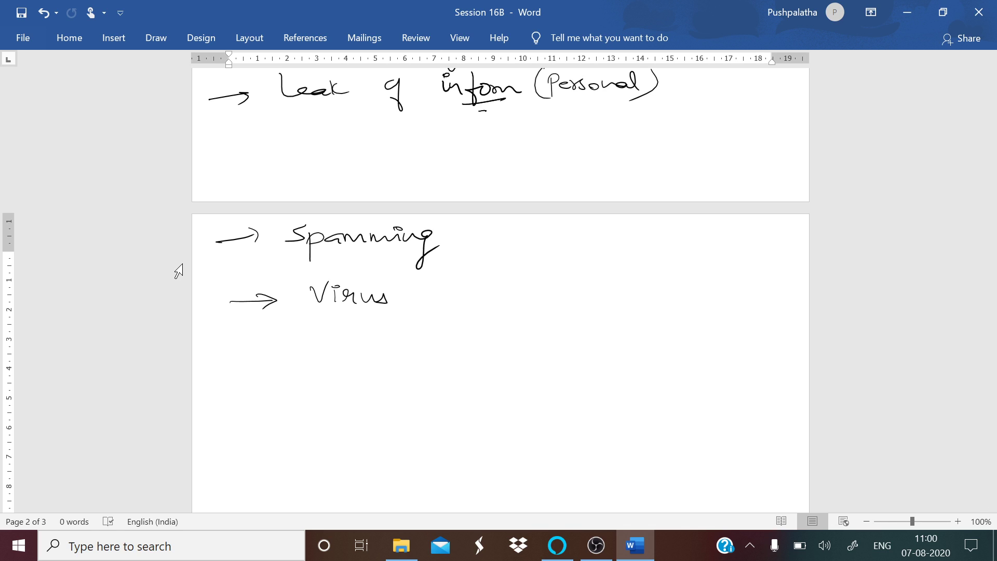
# - Handwrite the Web inventor's name on the line below Virus
pyautogui.moveTo(271, 337); pyautogui.dragTo(320, 334)
pyautogui.moveTo(295, 336)
pyautogui.mouseDown()
pyautogui.moveTo(295, 366)
pyautogui.moveTo(338, 367)
pyautogui.mouseUp()
pyautogui.moveTo(382, 339)
pyautogui.mouseDown()
pyautogui.moveTo(384, 361)
pyautogui.moveTo(518, 362)
pyautogui.mouseUp()
pyautogui.moveTo(518, 358); pyautogui.dragTo(550, 363)
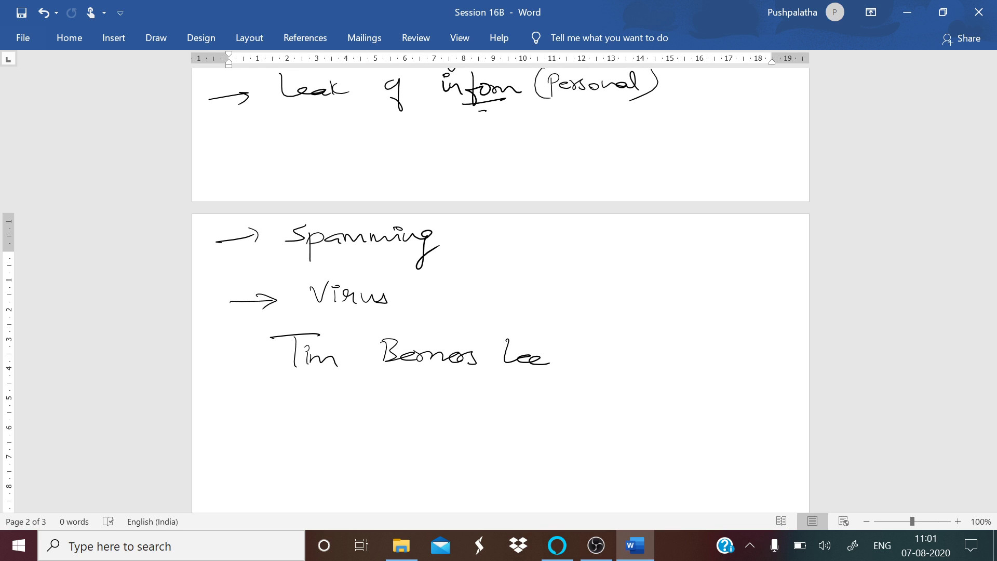
# - Further down, write the heading 'Telnet' and underline it
pyautogui.scroll(-3, 191, 257)
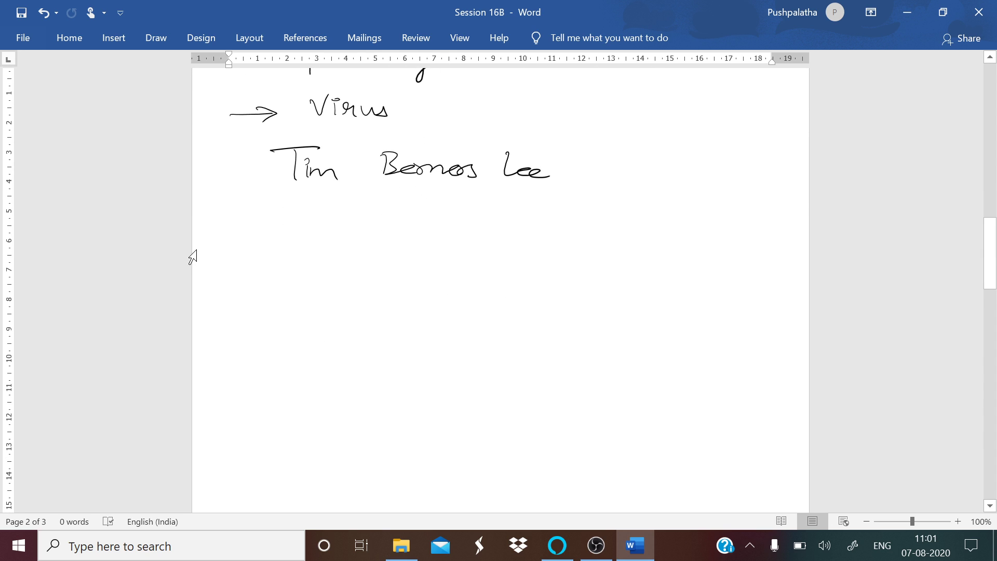
pyautogui.moveTo(241, 242)
pyautogui.mouseDown()
pyautogui.moveTo(290, 238)
pyautogui.moveTo(269, 263)
pyautogui.mouseUp()
pyautogui.moveTo(277, 255); pyautogui.dragTo(298, 261)
pyautogui.moveTo(304, 262); pyautogui.dragTo(340, 260)
pyautogui.moveTo(344, 234)
pyautogui.mouseDown()
pyautogui.moveTo(348, 260)
pyautogui.moveTo(360, 246)
pyautogui.mouseUp()
pyautogui.moveTo(269, 270); pyautogui.dragTo(347, 265)
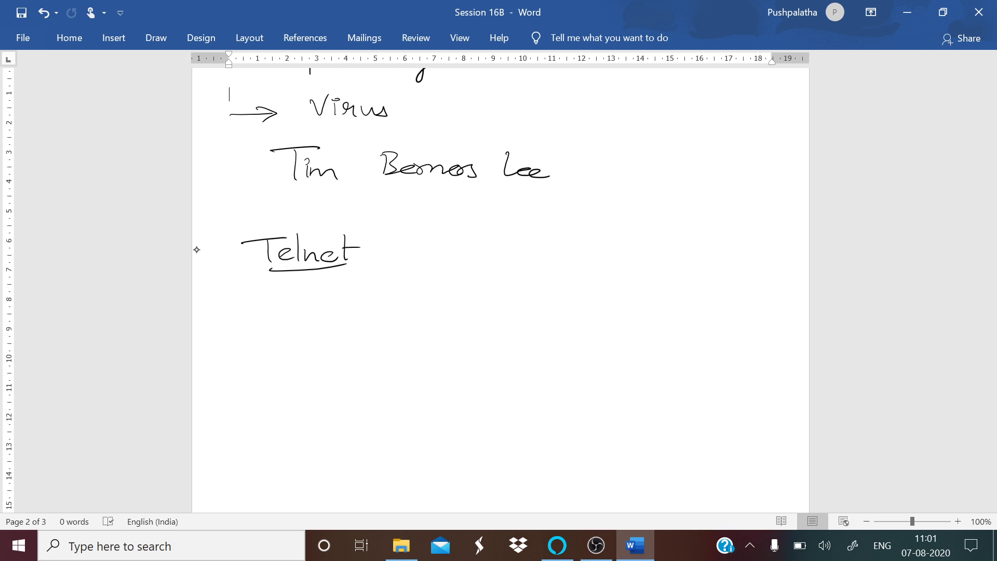
# - Ink 'access to a Command line' and, on a second line, 'interface on a remote host.'
pyautogui.moveTo(224, 107); pyautogui.dragTo(232, 109)
pyautogui.moveTo(333, 291); pyautogui.dragTo(410, 299)
pyautogui.moveTo(431, 280)
pyautogui.mouseDown()
pyautogui.moveTo(432, 298)
pyautogui.moveTo(451, 282)
pyautogui.moveTo(448, 299)
pyautogui.mouseUp()
pyautogui.moveTo(491, 289)
pyautogui.mouseDown()
pyautogui.moveTo(485, 299)
pyautogui.moveTo(551, 288)
pyautogui.moveTo(646, 294)
pyautogui.mouseUp()
pyautogui.moveTo(659, 288); pyautogui.dragTo(683, 294)
pyautogui.moveTo(238, 329)
pyautogui.mouseDown()
pyautogui.moveTo(284, 335)
pyautogui.moveTo(298, 350)
pyautogui.moveTo(331, 338)
pyautogui.mouseUp()
pyautogui.moveTo(338, 334); pyautogui.dragTo(585, 334)
pyautogui.moveTo(586, 318); pyautogui.dragTo(587, 335)
pyautogui.moveTo(597, 320)
pyautogui.mouseDown()
pyautogui.moveTo(605, 334)
pyautogui.moveTo(671, 334)
pyautogui.mouseUp()
pyautogui.moveTo(675, 320)
pyautogui.mouseDown()
pyautogui.moveTo(676, 336)
pyautogui.moveTo(679, 325)
pyautogui.mouseUp()
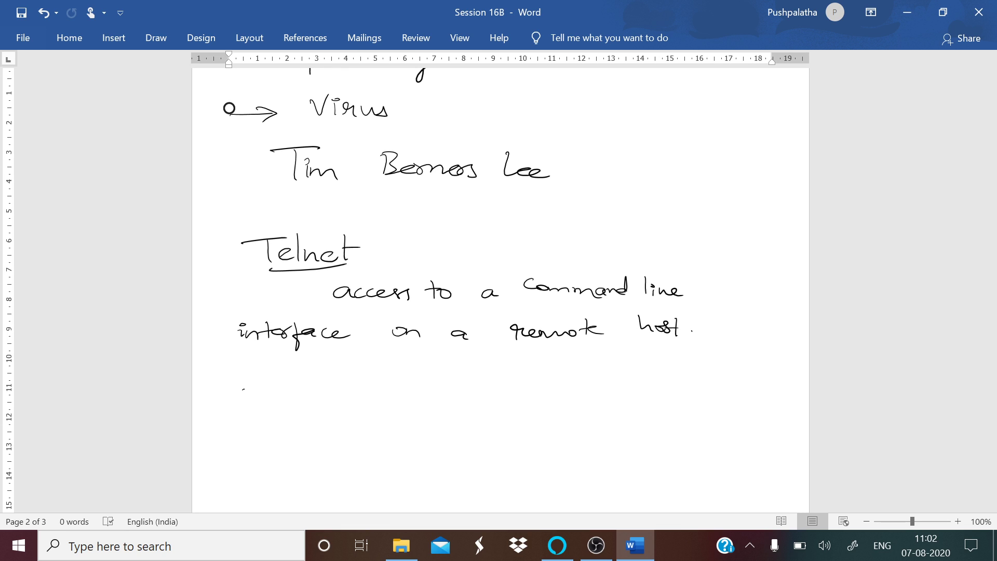
# - Write the heading 'Web browser' below the Telnet definition and underline it
pyautogui.moveTo(244, 391)
pyautogui.mouseDown()
pyautogui.moveTo(374, 411)
pyautogui.moveTo(432, 399)
pyautogui.mouseUp()
pyautogui.moveTo(273, 432); pyautogui.dragTo(408, 438)
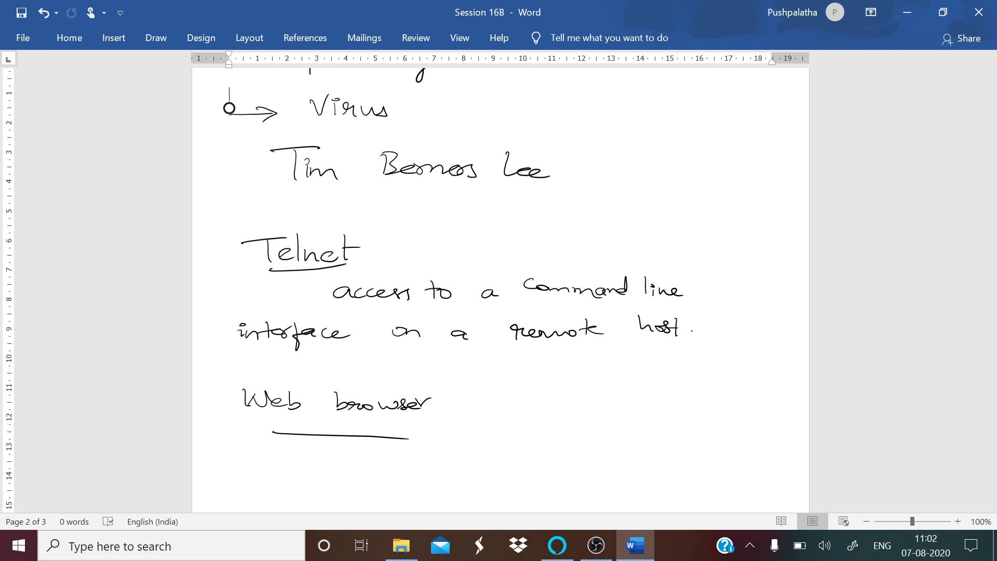
pyautogui.scroll(-2, 499, 286)
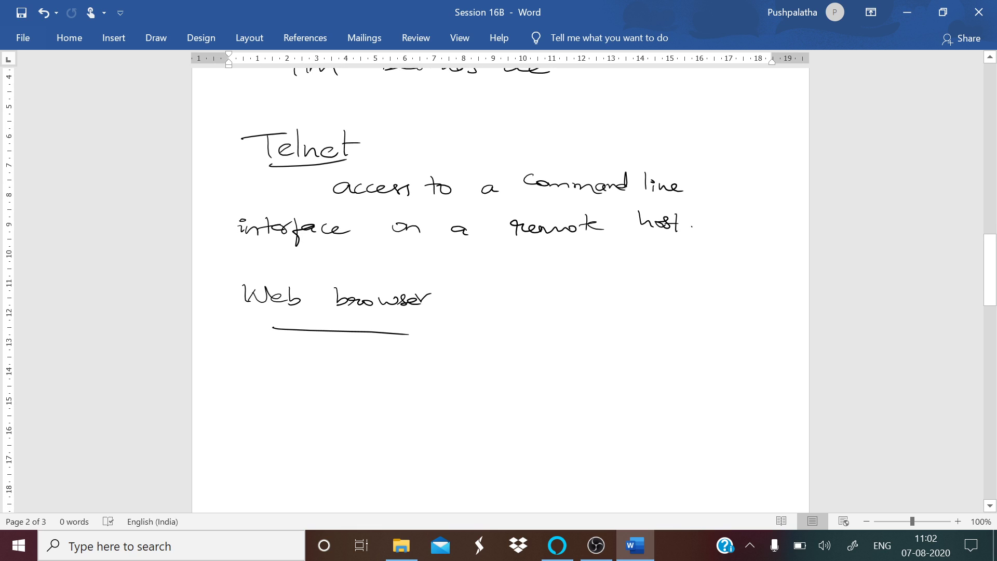
# - Ink the definition 'Software application for retrieving, presenting & transferring the inform resources'
pyautogui.moveTo(279, 348)
pyautogui.mouseDown()
pyautogui.moveTo(267, 351)
pyautogui.moveTo(274, 363)
pyautogui.mouseUp()
pyautogui.moveTo(281, 358); pyautogui.dragTo(298, 374)
pyautogui.moveTo(305, 345)
pyautogui.mouseDown()
pyautogui.moveTo(306, 361)
pyautogui.moveTo(454, 357)
pyautogui.moveTo(466, 346)
pyautogui.moveTo(489, 358)
pyautogui.moveTo(502, 345)
pyautogui.moveTo(569, 373)
pyautogui.moveTo(601, 348)
pyautogui.moveTo(672, 343)
pyautogui.moveTo(675, 354)
pyautogui.moveTo(728, 353)
pyautogui.moveTo(745, 369)
pyautogui.mouseUp()
pyautogui.moveTo(236, 389)
pyautogui.mouseDown()
pyautogui.moveTo(237, 411)
pyautogui.moveTo(255, 398)
pyautogui.moveTo(295, 402)
pyautogui.moveTo(312, 390)
pyautogui.moveTo(318, 403)
pyautogui.moveTo(344, 400)
pyautogui.moveTo(328, 432)
pyautogui.mouseUp()
pyautogui.moveTo(398, 390); pyautogui.dragTo(502, 400)
pyautogui.moveTo(449, 384); pyautogui.dragTo(468, 384)
pyautogui.moveTo(522, 385)
pyautogui.mouseDown()
pyautogui.moveTo(518, 415)
pyautogui.moveTo(541, 398)
pyautogui.moveTo(630, 401)
pyautogui.mouseUp()
pyautogui.moveTo(622, 390); pyautogui.dragTo(703, 397)
pyautogui.moveTo(705, 378)
pyautogui.mouseDown()
pyautogui.moveTo(713, 410)
pyautogui.moveTo(738, 392)
pyautogui.moveTo(755, 394)
pyautogui.mouseUp()
pyautogui.moveTo(693, 412)
pyautogui.mouseDown()
pyautogui.moveTo(730, 408)
pyautogui.moveTo(711, 421)
pyautogui.mouseUp()
pyautogui.moveTo(224, 453); pyautogui.dragTo(318, 456)
pyautogui.moveTo(318, 453); pyautogui.dragTo(328, 457)
# - Handwrite the line 'URL — Uniform Resource Locator'
pyautogui.click(197, 250)
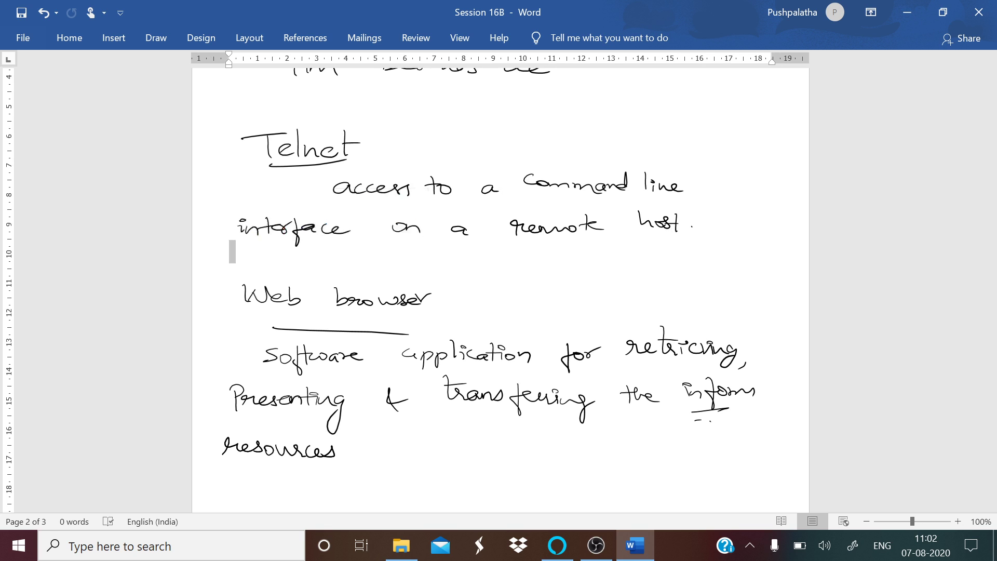
pyautogui.scroll(-6, 475, 262)
pyautogui.moveTo(239, 307); pyautogui.dragTo(261, 303)
pyautogui.moveTo(266, 327)
pyautogui.mouseDown()
pyautogui.moveTo(275, 307)
pyautogui.moveTo(297, 323)
pyautogui.moveTo(415, 310)
pyautogui.moveTo(445, 336)
pyautogui.moveTo(462, 317)
pyautogui.moveTo(491, 319)
pyautogui.moveTo(540, 301)
pyautogui.moveTo(559, 317)
pyautogui.moveTo(678, 317)
pyautogui.moveTo(715, 302)
pyautogui.moveTo(736, 309)
pyautogui.mouseUp()
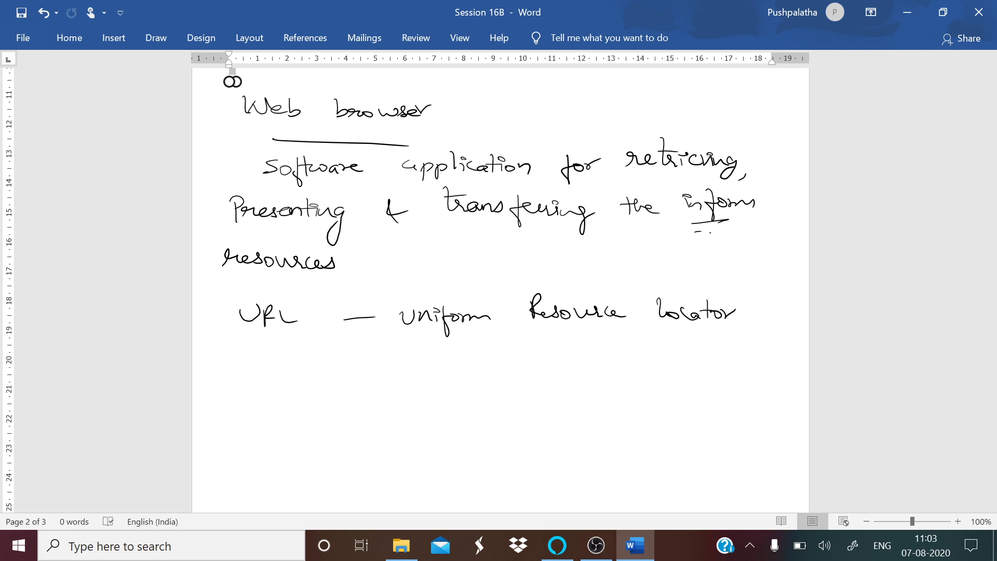
# - Write the heading 'Web Server' below the URL line and underline it
pyautogui.moveTo(223, 365)
pyautogui.mouseDown()
pyautogui.moveTo(238, 383)
pyautogui.moveTo(254, 368)
pyautogui.moveTo(268, 384)
pyautogui.mouseUp()
pyautogui.moveTo(270, 366); pyautogui.dragTo(283, 387)
pyautogui.moveTo(354, 370)
pyautogui.mouseDown()
pyautogui.moveTo(341, 383)
pyautogui.moveTo(434, 370)
pyautogui.mouseUp()
pyautogui.moveTo(227, 405); pyautogui.dragTo(443, 400)
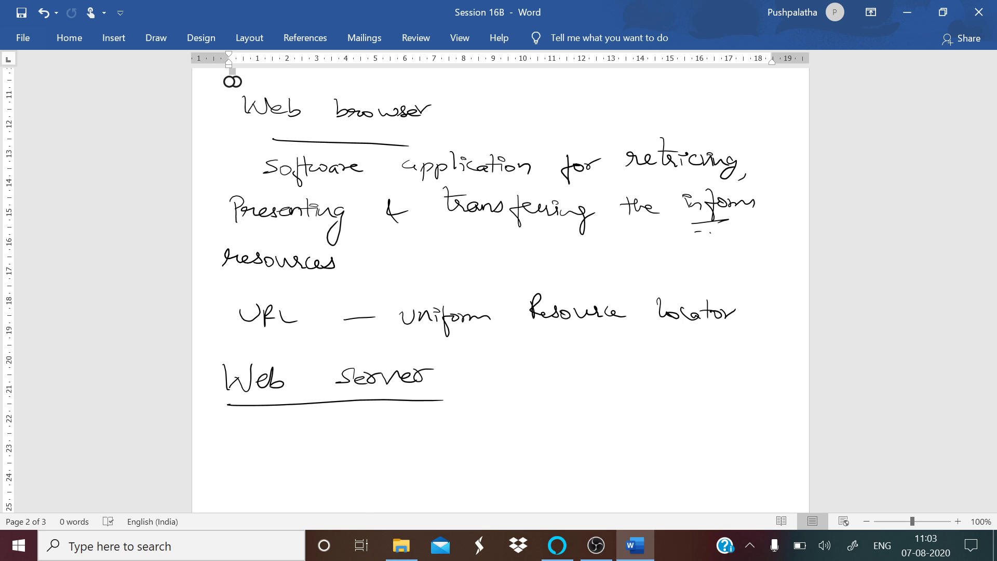
# - Begin the Web Server definition with 'high speed Computer that' and 'a website to'
pyautogui.moveTo(308, 408)
pyautogui.mouseDown()
pyautogui.moveTo(335, 443)
pyautogui.moveTo(450, 423)
pyautogui.moveTo(464, 409)
pyautogui.moveTo(537, 419)
pyautogui.mouseUp()
pyautogui.moveTo(539, 413)
pyautogui.mouseDown()
pyautogui.moveTo(541, 432)
pyautogui.moveTo(558, 419)
pyautogui.mouseUp()
pyautogui.moveTo(564, 403)
pyautogui.mouseDown()
pyautogui.moveTo(564, 421)
pyautogui.moveTo(590, 413)
pyautogui.mouseUp()
pyautogui.moveTo(624, 397)
pyautogui.mouseDown()
pyautogui.moveTo(624, 419)
pyautogui.moveTo(635, 419)
pyautogui.mouseUp()
pyautogui.moveTo(646, 411)
pyautogui.mouseDown()
pyautogui.moveTo(657, 421)
pyautogui.moveTo(671, 410)
pyautogui.mouseUp()
pyautogui.moveTo(693, 406)
pyautogui.mouseDown()
pyautogui.moveTo(688, 413)
pyautogui.moveTo(755, 415)
pyautogui.mouseUp()
pyautogui.moveTo(235, 452); pyautogui.dragTo(328, 468)
pyautogui.moveTo(340, 456)
pyautogui.mouseDown()
pyautogui.moveTo(353, 469)
pyautogui.moveTo(408, 464)
pyautogui.mouseUp()
pyautogui.moveTo(404, 457); pyautogui.dragTo(497, 461)
# - End the definition with 'processes the requests by the clients using HTTP' and move to page 3
pyautogui.moveTo(517, 449)
pyautogui.mouseDown()
pyautogui.moveTo(523, 459)
pyautogui.moveTo(532, 446)
pyautogui.mouseUp()
pyautogui.moveTo(535, 451)
pyautogui.mouseDown()
pyautogui.moveTo(560, 459)
pyautogui.moveTo(597, 444)
pyautogui.moveTo(643, 466)
pyautogui.moveTo(673, 458)
pyautogui.mouseUp()
pyautogui.moveTo(692, 448); pyautogui.dragTo(690, 459)
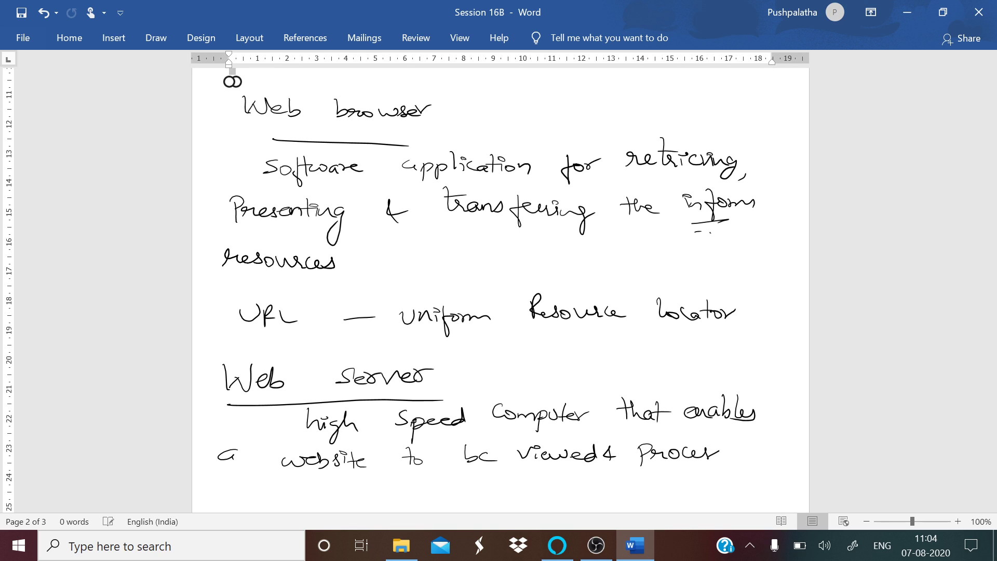
pyautogui.moveTo(715, 455); pyautogui.dragTo(736, 460)
pyautogui.moveTo(231, 496)
pyautogui.mouseDown()
pyautogui.moveTo(319, 496)
pyautogui.moveTo(335, 512)
pyautogui.moveTo(384, 498)
pyautogui.mouseUp()
pyautogui.moveTo(411, 491)
pyautogui.mouseDown()
pyautogui.moveTo(440, 512)
pyautogui.moveTo(488, 494)
pyautogui.moveTo(544, 496)
pyautogui.mouseUp()
pyautogui.moveTo(553, 493)
pyautogui.mouseDown()
pyautogui.moveTo(566, 477)
pyautogui.moveTo(572, 492)
pyautogui.moveTo(598, 498)
pyautogui.moveTo(686, 490)
pyautogui.moveTo(678, 513)
pyautogui.mouseUp()
pyautogui.moveTo(719, 482)
pyautogui.mouseDown()
pyautogui.moveTo(718, 497)
pyautogui.moveTo(729, 489)
pyautogui.mouseUp()
pyautogui.moveTo(729, 482)
pyautogui.mouseDown()
pyautogui.moveTo(729, 497)
pyautogui.moveTo(745, 483)
pyautogui.mouseUp()
pyautogui.moveTo(739, 483); pyautogui.dragTo(740, 497)
pyautogui.moveTo(748, 483); pyautogui.dragTo(769, 486)
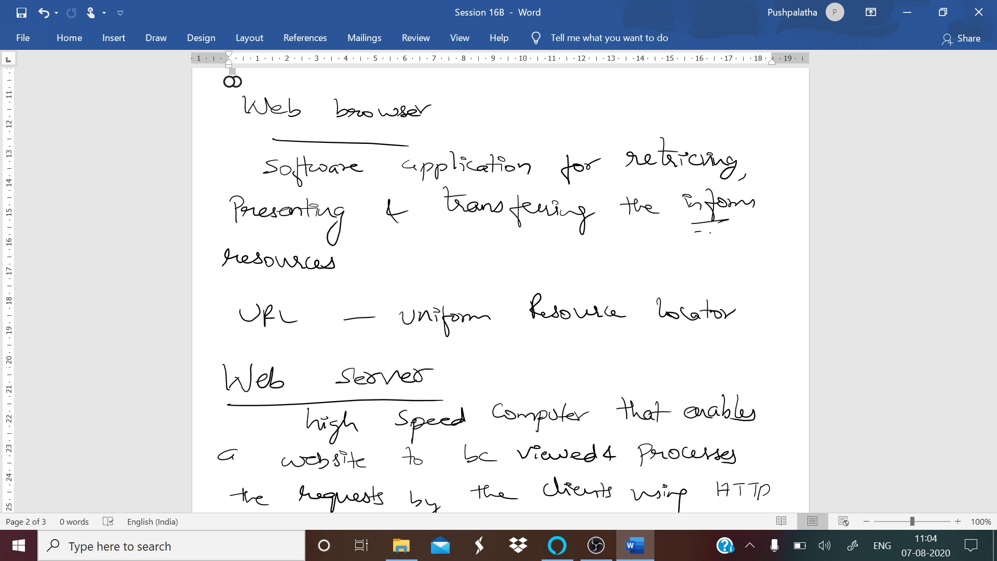
pyautogui.press('Down')
pyautogui.press('Down')
pyautogui.press('Down')
pyautogui.press('Down')
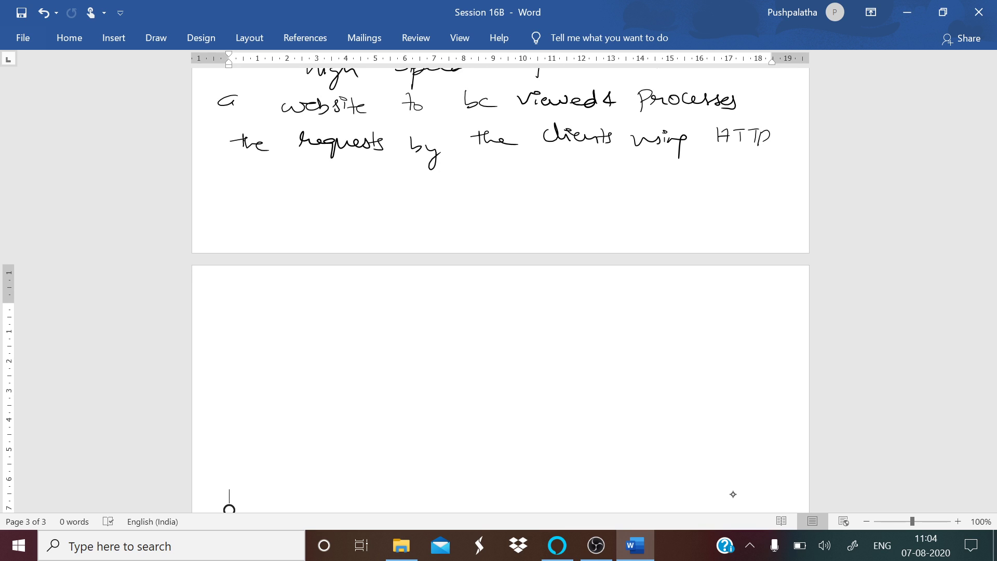
pyautogui.moveTo(227, 187)
pyautogui.mouseDown()
pyautogui.moveTo(226, 212)
pyautogui.moveTo(242, 212)
pyautogui.mouseUp()
pyautogui.moveTo(250, 185)
pyautogui.mouseDown()
pyautogui.moveTo(251, 209)
pyautogui.moveTo(262, 208)
pyautogui.mouseUp()
pyautogui.moveTo(245, 195)
pyautogui.mouseDown()
pyautogui.moveTo(267, 194)
pyautogui.moveTo(271, 219)
pyautogui.mouseUp()
pyautogui.moveTo(270, 197); pyautogui.dragTo(323, 211)
pyautogui.click(294, 198)
pyautogui.click(295, 205)
pyautogui.moveTo(342, 208); pyautogui.dragTo(438, 204)
pyautogui.moveTo(338, 191); pyautogui.dragTo(359, 193)
pyautogui.moveTo(369, 195); pyautogui.dragTo(404, 193)
pyautogui.click(415, 198)
pyautogui.moveTo(225, 211)
pyautogui.mouseDown()
pyautogui.moveTo(474, 219)
pyautogui.moveTo(193, 200)
pyautogui.mouseUp()
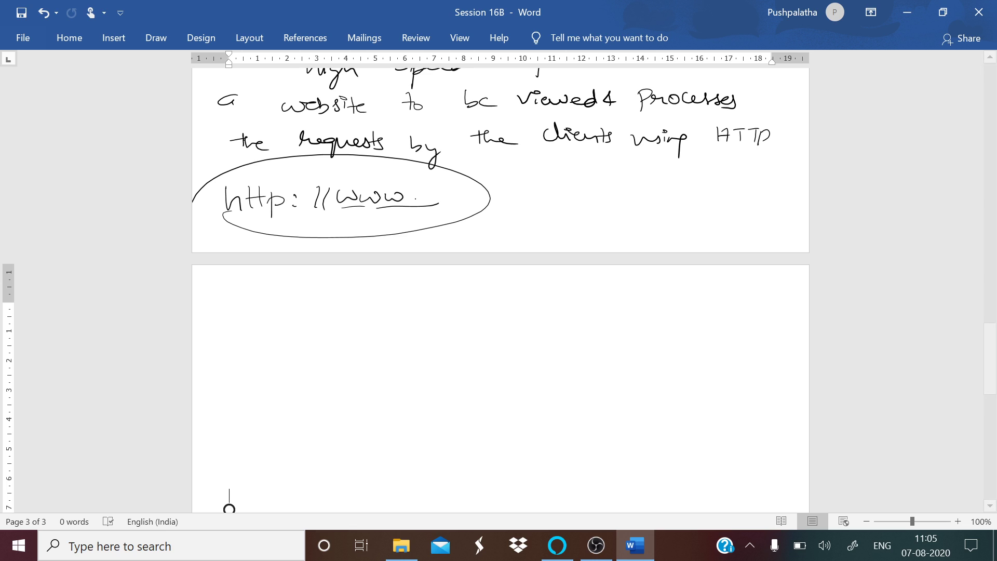
# - Write the heading 'Web Page' at the top of page 3 and underline it
pyautogui.moveTo(254, 276)
pyautogui.mouseDown()
pyautogui.moveTo(267, 294)
pyautogui.moveTo(283, 277)
pyautogui.mouseUp()
pyautogui.moveTo(284, 289); pyautogui.dragTo(359, 303)
pyautogui.moveTo(358, 280)
pyautogui.mouseDown()
pyautogui.moveTo(382, 292)
pyautogui.moveTo(387, 316)
pyautogui.mouseUp()
pyautogui.moveTo(400, 291); pyautogui.dragTo(416, 294)
pyautogui.moveTo(302, 306); pyautogui.dragTo(416, 315)
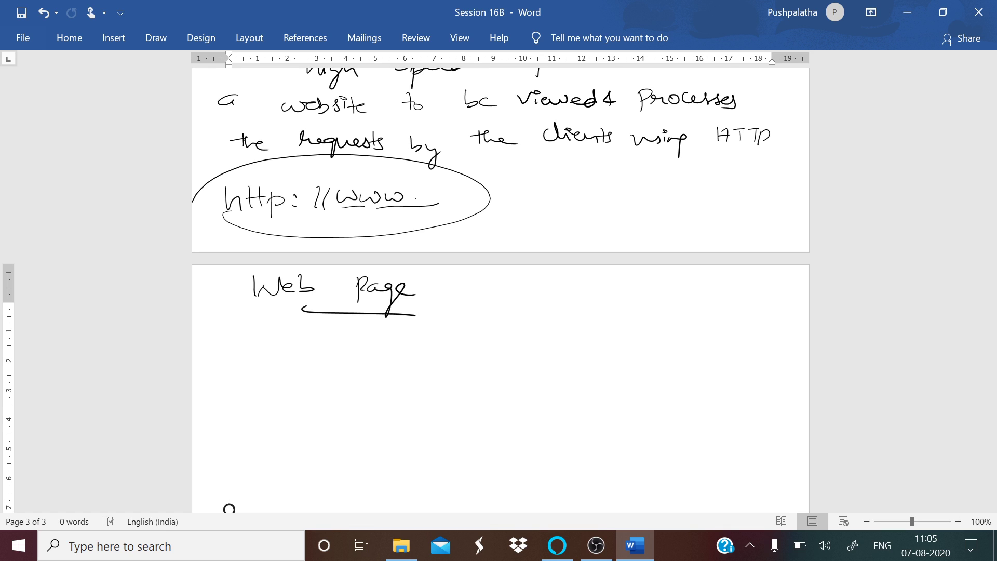
# - Write the heading 'Domain' below Web Page and underline it
pyautogui.moveTo(245, 353)
pyautogui.mouseDown()
pyautogui.moveTo(245, 371)
pyautogui.moveTo(294, 369)
pyautogui.mouseUp()
pyautogui.moveTo(301, 363); pyautogui.dragTo(333, 375)
pyautogui.moveTo(232, 389); pyautogui.dragTo(333, 387)
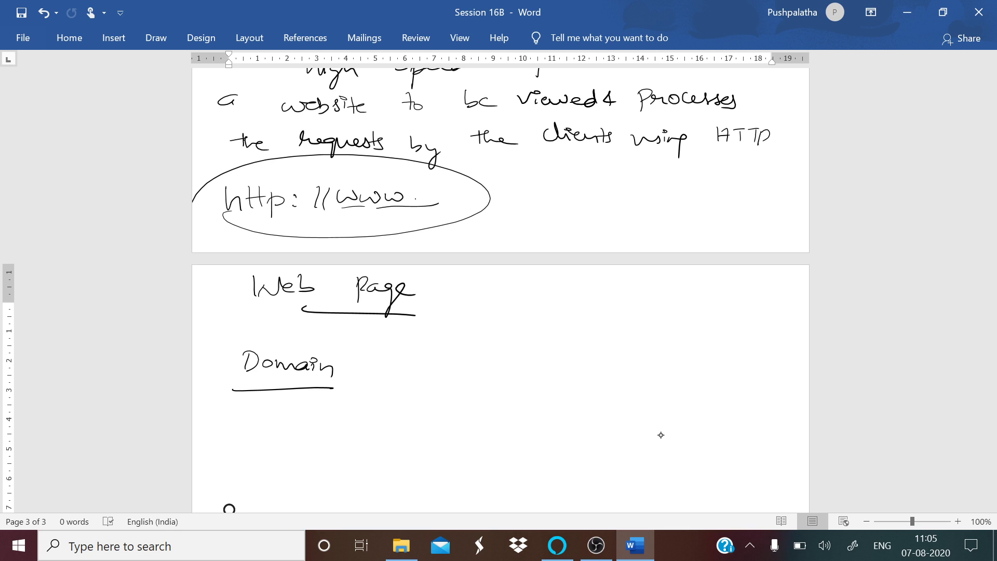
# - Ink the first definition line: 'is a unique name that identifies'
pyautogui.moveTo(344, 406)
pyautogui.mouseDown()
pyautogui.moveTo(361, 415)
pyautogui.moveTo(347, 400)
pyautogui.mouseUp()
pyautogui.moveTo(409, 404)
pyautogui.mouseDown()
pyautogui.moveTo(394, 407)
pyautogui.moveTo(480, 407)
pyautogui.moveTo(478, 421)
pyautogui.mouseUp()
pyautogui.click(477, 398)
pyautogui.moveTo(486, 405); pyautogui.dragTo(631, 401)
pyautogui.click(540, 397)
pyautogui.moveTo(623, 390); pyautogui.dragTo(660, 402)
pyautogui.moveTo(667, 387)
pyautogui.mouseDown()
pyautogui.moveTo(668, 399)
pyautogui.moveTo(672, 388)
pyautogui.moveTo(696, 399)
pyautogui.mouseUp()
pyautogui.moveTo(715, 380)
pyautogui.mouseDown()
pyautogui.moveTo(716, 401)
pyautogui.moveTo(701, 397)
pyautogui.mouseUp()
pyautogui.moveTo(717, 395)
pyautogui.mouseDown()
pyautogui.moveTo(746, 400)
pyautogui.moveTo(742, 409)
pyautogui.mouseUp()
pyautogui.moveTo(734, 395); pyautogui.dragTo(753, 382)
pyautogui.moveTo(763, 382)
pyautogui.mouseDown()
pyautogui.moveTo(759, 416)
pyautogui.moveTo(768, 397)
pyautogui.moveTo(779, 403)
pyautogui.mouseUp()
pyautogui.click(772, 395)
# - Finish the definition with 'an internet resource' on the next line
pyautogui.moveTo(242, 457); pyautogui.dragTo(245, 465)
pyautogui.moveTo(245, 460); pyautogui.dragTo(321, 460)
pyautogui.click(295, 447)
pyautogui.moveTo(315, 451); pyautogui.dragTo(327, 450)
pyautogui.moveTo(327, 455); pyautogui.dragTo(360, 457)
pyautogui.moveTo(360, 455); pyautogui.dragTo(371, 459)
pyautogui.moveTo(365, 452); pyautogui.dragTo(422, 446)
pyautogui.moveTo(421, 451); pyautogui.dragTo(487, 446)
pyautogui.moveTo(488, 448); pyautogui.dragTo(510, 447)
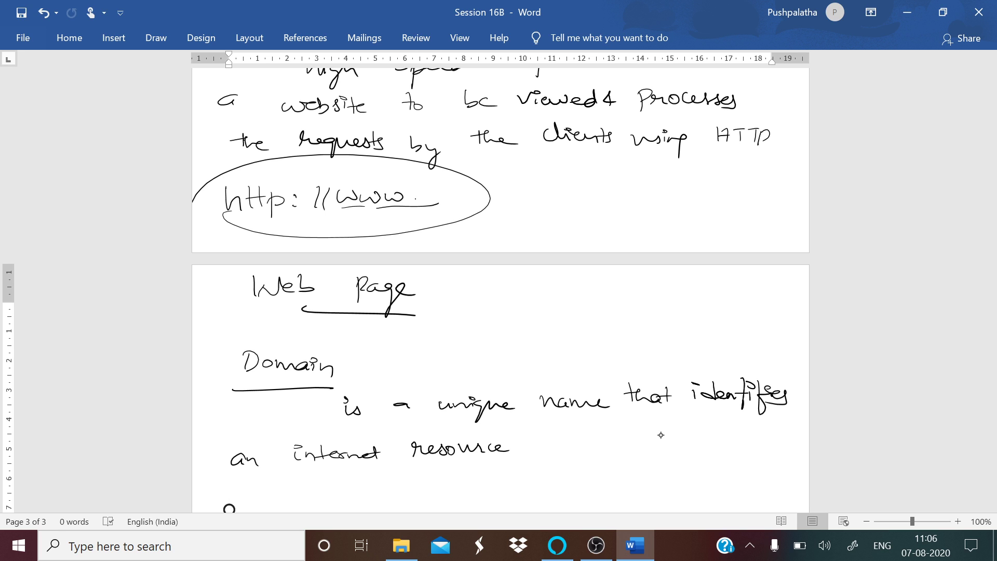
# - Write '(DNS)', an arrow, then 'Domain Name System.' beneath the Domain definition
pyautogui.scroll(-5, 653, 417)
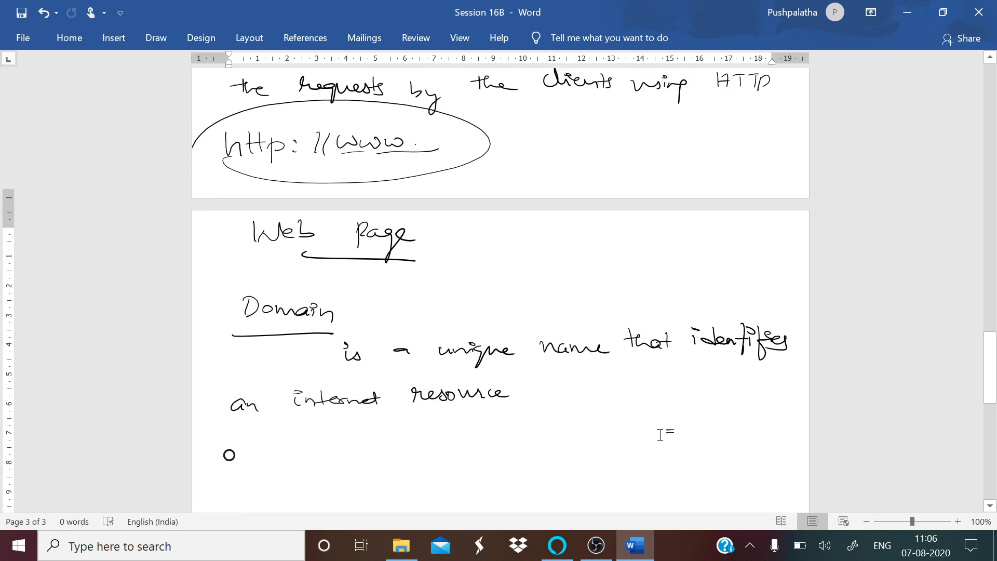
pyautogui.scroll(-1, 640, 314)
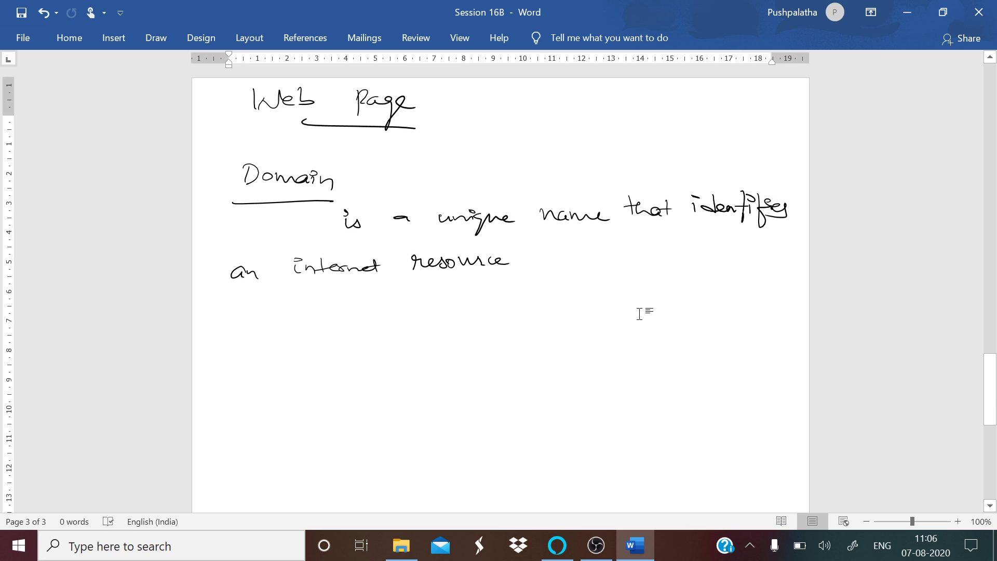
pyautogui.moveTo(305, 307)
pyautogui.mouseDown()
pyautogui.moveTo(307, 328)
pyautogui.moveTo(343, 308)
pyautogui.moveTo(351, 324)
pyautogui.moveTo(306, 343)
pyautogui.mouseUp()
pyautogui.moveTo(375, 301)
pyautogui.mouseDown()
pyautogui.moveTo(363, 328)
pyautogui.moveTo(435, 318)
pyautogui.mouseUp()
pyautogui.moveTo(427, 313)
pyautogui.mouseDown()
pyautogui.moveTo(429, 328)
pyautogui.moveTo(492, 314)
pyautogui.moveTo(531, 318)
pyautogui.mouseUp()
pyautogui.click(530, 307)
pyautogui.moveTo(534, 318)
pyautogui.mouseDown()
pyautogui.moveTo(600, 307)
pyautogui.moveTo(603, 296)
pyautogui.mouseUp()
pyautogui.moveTo(616, 303); pyautogui.dragTo(682, 314)
pyautogui.click(691, 295)
pyautogui.moveTo(696, 300)
pyautogui.mouseDown()
pyautogui.moveTo(708, 307)
pyautogui.moveTo(700, 326)
pyautogui.mouseUp()
pyautogui.moveTo(722, 291)
pyautogui.mouseDown()
pyautogui.moveTo(721, 309)
pyautogui.moveTo(734, 299)
pyautogui.moveTo(757, 309)
pyautogui.mouseUp()
pyautogui.click(766, 311)
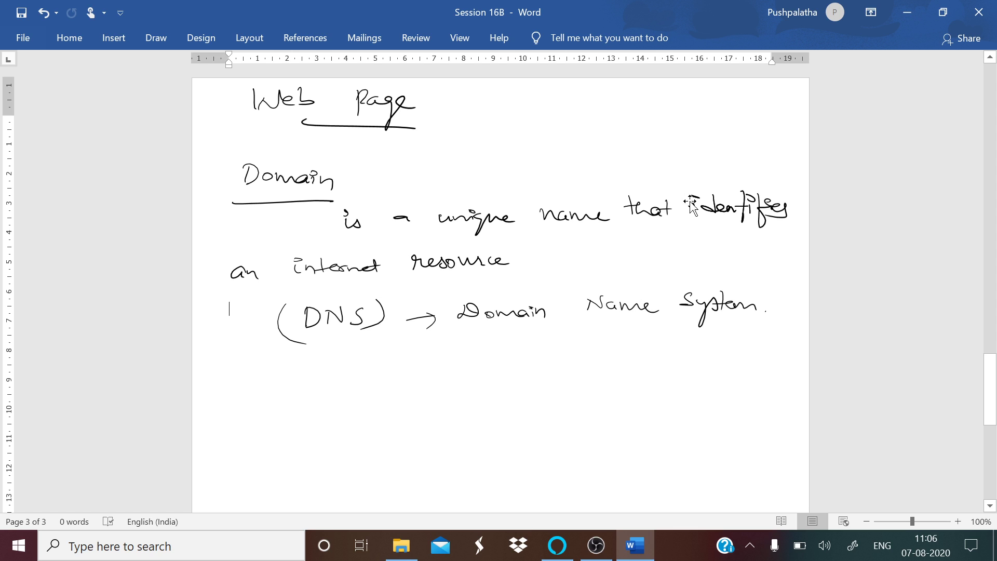
# - Write the heading 'URLs & Domain Names' and underline it
pyautogui.scroll(-2, 500, 291)
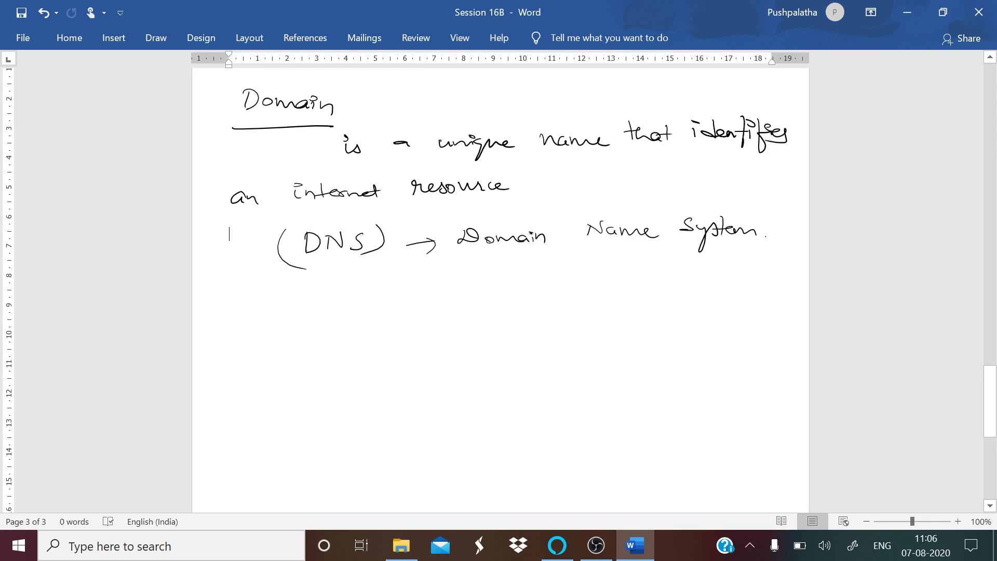
pyautogui.moveTo(251, 307)
pyautogui.mouseDown()
pyautogui.moveTo(264, 305)
pyautogui.moveTo(279, 325)
pyautogui.mouseUp()
pyautogui.moveTo(283, 305); pyautogui.dragTo(299, 324)
pyautogui.moveTo(354, 301); pyautogui.dragTo(362, 314)
pyautogui.moveTo(356, 307)
pyautogui.mouseDown()
pyautogui.moveTo(355, 322)
pyautogui.moveTo(415, 305)
pyautogui.moveTo(468, 314)
pyautogui.moveTo(535, 299)
pyautogui.moveTo(551, 309)
pyautogui.moveTo(601, 304)
pyautogui.mouseUp()
pyautogui.moveTo(275, 339); pyautogui.dragTo(517, 338)
pyautogui.moveTo(254, 365)
pyautogui.mouseDown()
pyautogui.moveTo(268, 385)
pyautogui.moveTo(291, 373)
pyautogui.moveTo(297, 391)
pyautogui.moveTo(326, 381)
pyautogui.mouseUp()
pyautogui.moveTo(333, 369)
pyautogui.mouseDown()
pyautogui.moveTo(331, 383)
pyautogui.moveTo(466, 370)
pyautogui.mouseUp()
pyautogui.click(412, 376)
pyautogui.moveTo(470, 371); pyautogui.dragTo(491, 375)
pyautogui.moveTo(495, 368); pyautogui.dragTo(529, 374)
pyautogui.moveTo(414, 394)
pyautogui.mouseDown()
pyautogui.moveTo(494, 392)
pyautogui.moveTo(416, 366)
pyautogui.moveTo(437, 395)
pyautogui.mouseUp()
pyautogui.moveTo(568, 375)
pyautogui.mouseDown()
pyautogui.moveTo(602, 372)
pyautogui.moveTo(596, 379)
pyautogui.mouseUp()
pyautogui.moveTo(634, 355); pyautogui.dragTo(631, 375)
pyautogui.moveTo(640, 369); pyautogui.dragTo(698, 376)
pyautogui.moveTo(729, 380); pyautogui.dragTo(785, 386)
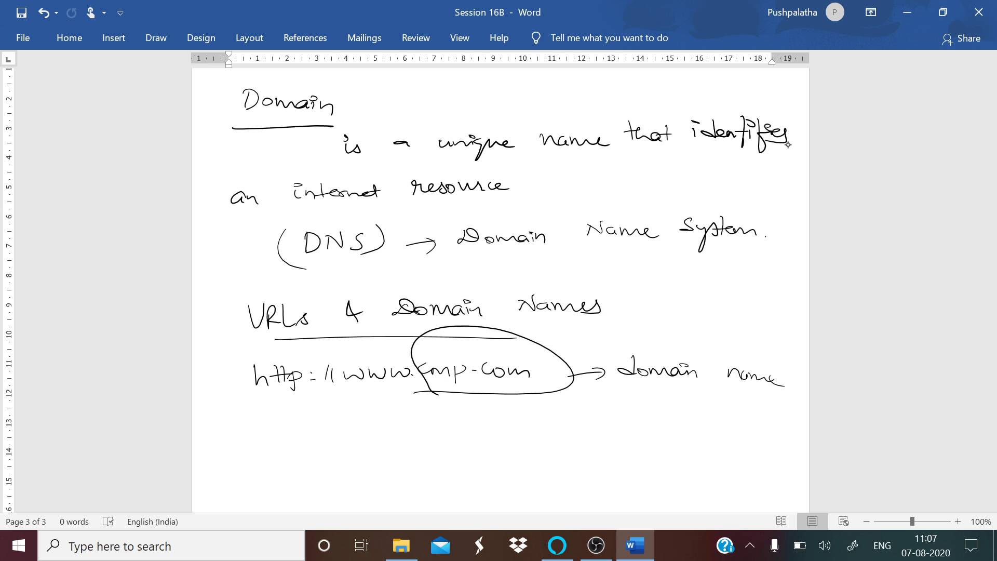
# - Circle 'http' and '://' in the URL and begin a breakdown below with '//'
pyautogui.moveTo(238, 410)
pyautogui.mouseDown()
pyautogui.moveTo(275, 414)
pyautogui.moveTo(242, 406)
pyautogui.mouseUp()
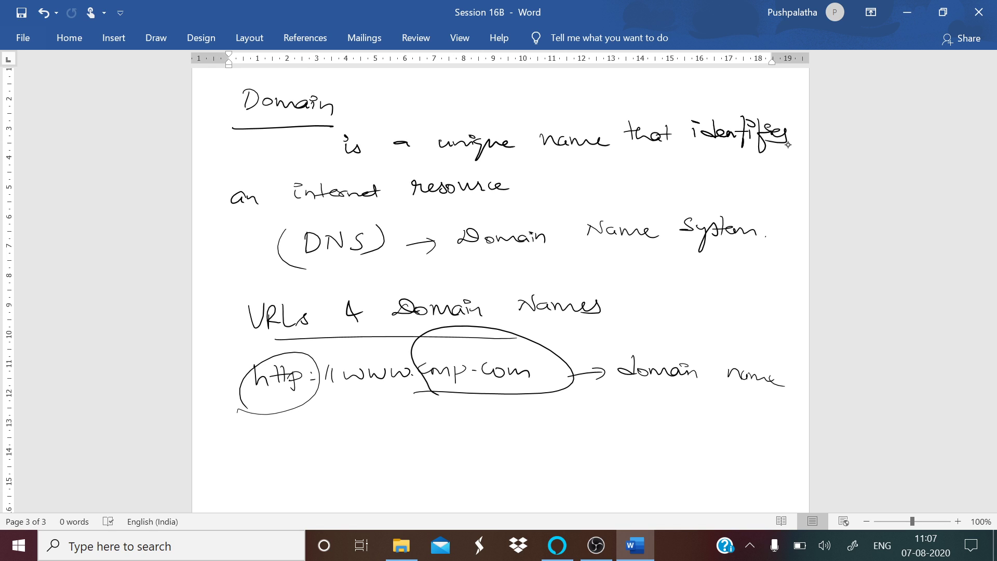
pyautogui.moveTo(314, 358)
pyautogui.mouseDown()
pyautogui.moveTo(302, 382)
pyautogui.moveTo(318, 361)
pyautogui.mouseUp()
pyautogui.press('Escape')
pyautogui.moveTo(567, 434); pyautogui.dragTo(603, 437)
pyautogui.moveTo(314, 384)
pyautogui.mouseDown()
pyautogui.moveTo(336, 375)
pyautogui.moveTo(315, 370)
pyautogui.mouseUp()
pyautogui.moveTo(498, 428); pyautogui.dragTo(492, 450)
pyautogui.moveTo(507, 428); pyautogui.dragTo(500, 451)
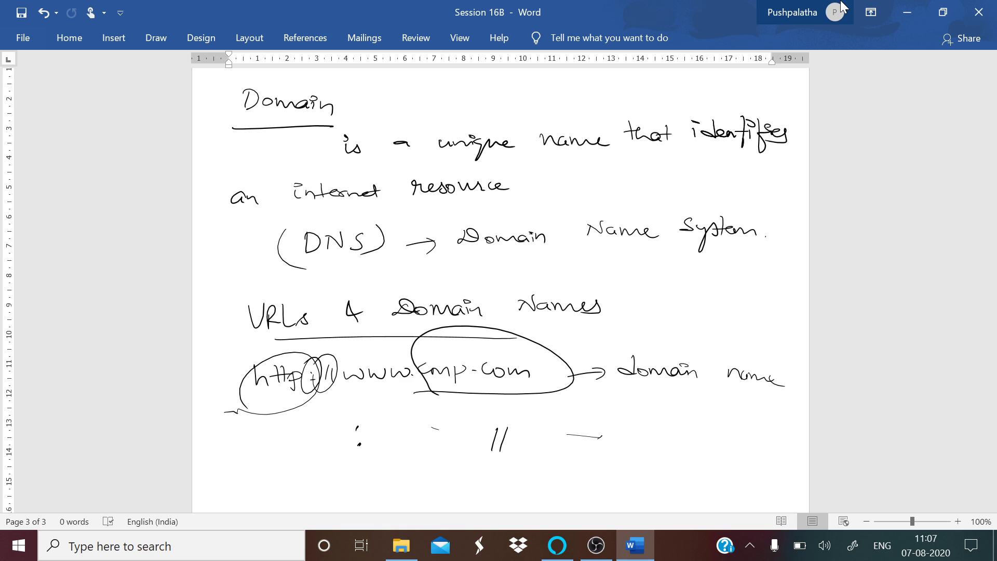
# - Ink 'ISP → Internet Service Provider' on a fresh line below the notes
pyautogui.press('Return')
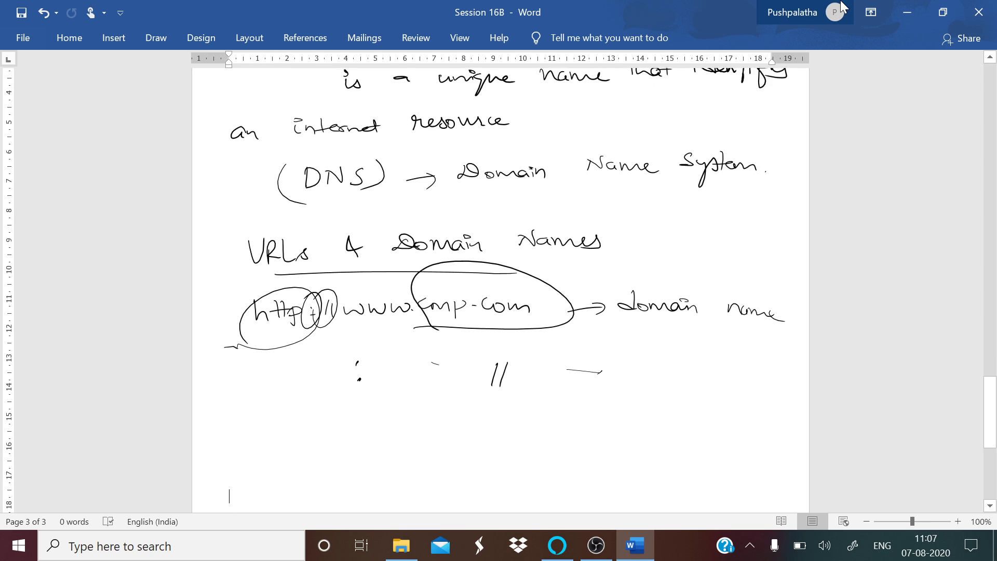
pyautogui.scroll(-1, 498, 280)
pyautogui.moveTo(253, 370); pyautogui.dragTo(255, 390)
pyautogui.moveTo(245, 367); pyautogui.dragTo(262, 364)
pyautogui.moveTo(232, 397); pyautogui.dragTo(259, 392)
pyautogui.moveTo(280, 370)
pyautogui.mouseDown()
pyautogui.moveTo(270, 386)
pyautogui.moveTo(291, 390)
pyautogui.mouseUp()
pyautogui.moveTo(284, 370)
pyautogui.mouseDown()
pyautogui.moveTo(373, 382)
pyautogui.moveTo(366, 387)
pyautogui.mouseUp()
pyautogui.moveTo(408, 365)
pyautogui.mouseDown()
pyautogui.moveTo(409, 384)
pyautogui.moveTo(397, 383)
pyautogui.mouseUp()
pyautogui.moveTo(415, 382); pyautogui.dragTo(439, 380)
pyautogui.moveTo(431, 371); pyautogui.dragTo(491, 380)
pyautogui.moveTo(483, 370); pyautogui.dragTo(544, 378)
pyautogui.moveTo(562, 374); pyautogui.dragTo(583, 379)
pyautogui.moveTo(584, 370)
pyautogui.mouseDown()
pyautogui.moveTo(602, 379)
pyautogui.moveTo(662, 375)
pyautogui.mouseUp()
pyautogui.click(599, 366)
pyautogui.moveTo(659, 353)
pyautogui.mouseDown()
pyautogui.moveTo(692, 372)
pyautogui.moveTo(767, 372)
pyautogui.mouseUp()
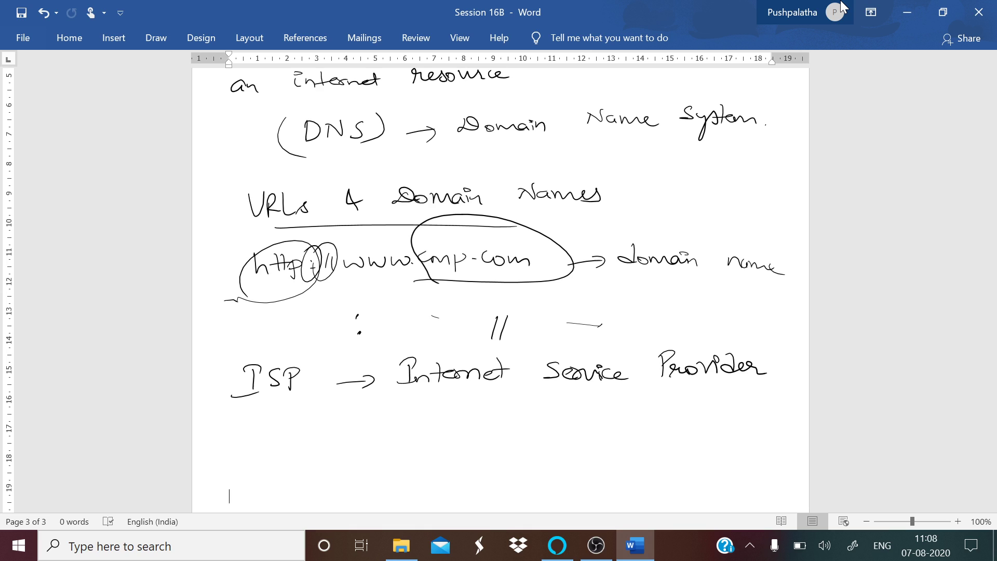
# - Underline ISP and begin its definition with 'that provides services for'
pyautogui.moveTo(275, 412); pyautogui.dragTo(362, 406)
pyautogui.moveTo(301, 425)
pyautogui.mouseDown()
pyautogui.moveTo(301, 442)
pyautogui.moveTo(322, 442)
pyautogui.mouseUp()
pyautogui.moveTo(319, 439); pyautogui.dragTo(340, 443)
pyautogui.moveTo(337, 434); pyautogui.dragTo(352, 429)
pyautogui.moveTo(382, 425)
pyautogui.mouseDown()
pyautogui.moveTo(383, 444)
pyautogui.moveTo(441, 425)
pyautogui.moveTo(449, 433)
pyautogui.mouseUp()
pyautogui.moveTo(452, 430)
pyautogui.mouseDown()
pyautogui.moveTo(466, 419)
pyautogui.moveTo(482, 431)
pyautogui.mouseUp()
pyautogui.moveTo(536, 414); pyautogui.dragTo(525, 435)
pyautogui.moveTo(544, 423); pyautogui.dragTo(587, 424)
pyautogui.moveTo(592, 415)
pyautogui.mouseDown()
pyautogui.moveTo(591, 425)
pyautogui.moveTo(610, 426)
pyautogui.mouseUp()
pyautogui.moveTo(606, 422); pyautogui.dragTo(623, 430)
pyautogui.moveTo(664, 401)
pyautogui.mouseDown()
pyautogui.moveTo(655, 432)
pyautogui.moveTo(693, 410)
pyautogui.mouseUp()
# - Continue the definition on the next line with 'accessing, using,'
pyautogui.moveTo(231, 474)
pyautogui.mouseDown()
pyautogui.moveTo(234, 483)
pyautogui.moveTo(284, 482)
pyautogui.mouseUp()
pyautogui.moveTo(289, 470)
pyautogui.mouseDown()
pyautogui.moveTo(293, 480)
pyautogui.moveTo(315, 476)
pyautogui.mouseUp()
pyautogui.click(304, 474)
pyautogui.moveTo(325, 473)
pyautogui.mouseDown()
pyautogui.moveTo(321, 499)
pyautogui.moveTo(440, 467)
pyautogui.mouseUp()
pyautogui.click(411, 459)
pyautogui.moveTo(440, 465)
pyautogui.mouseDown()
pyautogui.moveTo(432, 487)
pyautogui.moveTo(469, 479)
pyautogui.mouseUp()
pyautogui.moveTo(483, 451)
pyautogui.mouseDown()
pyautogui.moveTo(485, 472)
pyautogui.moveTo(486, 462)
pyautogui.moveTo(505, 466)
pyautogui.mouseUp()
# - Finish the definition with 'participating in the Internet.'
pyautogui.moveTo(509, 457); pyautogui.dragTo(517, 458)
pyautogui.moveTo(524, 447)
pyautogui.mouseDown()
pyautogui.moveTo(523, 469)
pyautogui.moveTo(536, 457)
pyautogui.mouseUp()
pyautogui.moveTo(534, 457); pyautogui.dragTo(562, 474)
pyautogui.moveTo(563, 458); pyautogui.dragTo(583, 463)
pyautogui.moveTo(588, 445)
pyautogui.mouseDown()
pyautogui.moveTo(586, 462)
pyautogui.moveTo(620, 462)
pyautogui.mouseUp()
pyautogui.moveTo(620, 458); pyautogui.dragTo(616, 485)
pyautogui.moveTo(655, 446)
pyautogui.mouseDown()
pyautogui.moveTo(656, 459)
pyautogui.moveTo(675, 460)
pyautogui.mouseUp()
pyautogui.moveTo(698, 440); pyautogui.dragTo(696, 456)
pyautogui.moveTo(689, 447)
pyautogui.mouseDown()
pyautogui.moveTo(707, 444)
pyautogui.moveTo(712, 458)
pyautogui.mouseUp()
pyautogui.moveTo(715, 454); pyautogui.dragTo(730, 457)
pyautogui.moveTo(402, 491)
pyautogui.mouseDown()
pyautogui.moveTo(400, 505)
pyautogui.moveTo(405, 487)
pyautogui.mouseUp()
pyautogui.moveTo(408, 501); pyautogui.dragTo(430, 502)
pyautogui.moveTo(426, 494); pyautogui.dragTo(477, 504)
pyautogui.moveTo(470, 497); pyautogui.dragTo(485, 495)
pyautogui.click(495, 500)
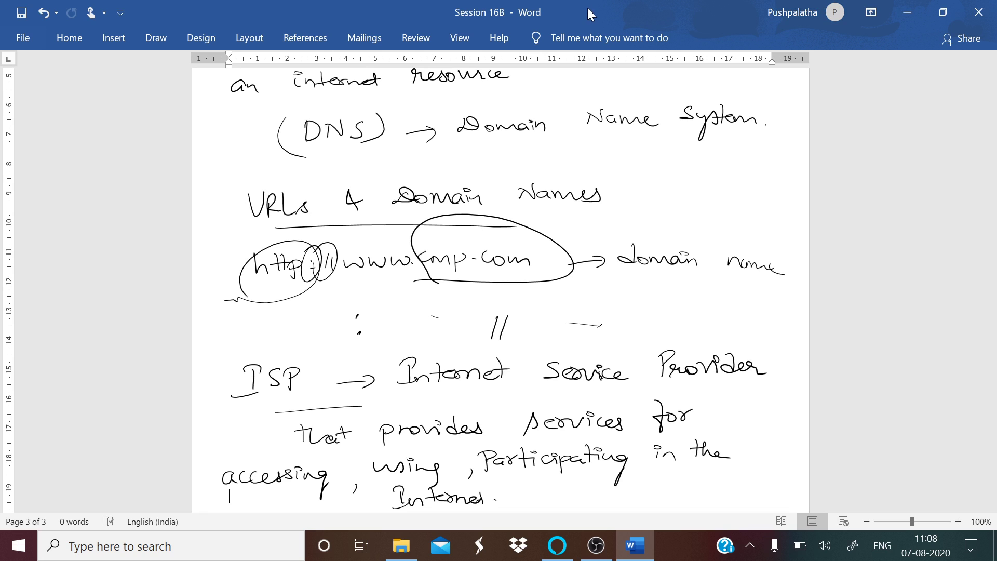
pyautogui.scroll(-1, 588, 8)
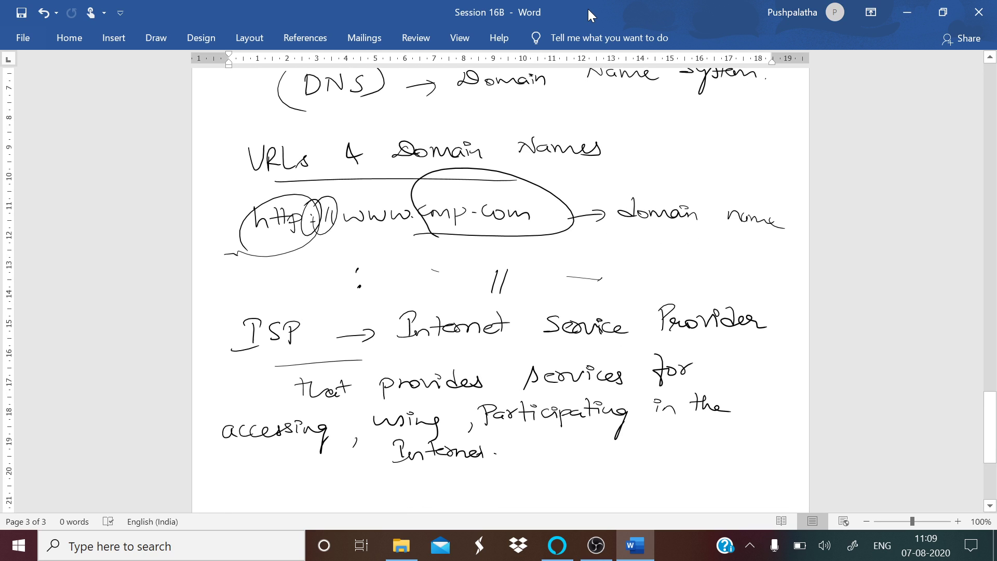
# - Start page 4 with an underlined handwritten 'Internet Server' heading
pyautogui.press('Return')
pyautogui.press('Return')
pyautogui.press('Return')
pyautogui.press('Return')
pyautogui.press('Return')
pyautogui.press('Return')
pyautogui.press('Return')
pyautogui.press('Return')
pyautogui.press('Return')
pyautogui.press('Return')
pyautogui.press('Return')
pyautogui.press('Return')
pyautogui.press('Return')
pyautogui.press('Return')
pyautogui.press('Return')
pyautogui.press('Return')
pyautogui.press('Return')
pyautogui.press('Return')
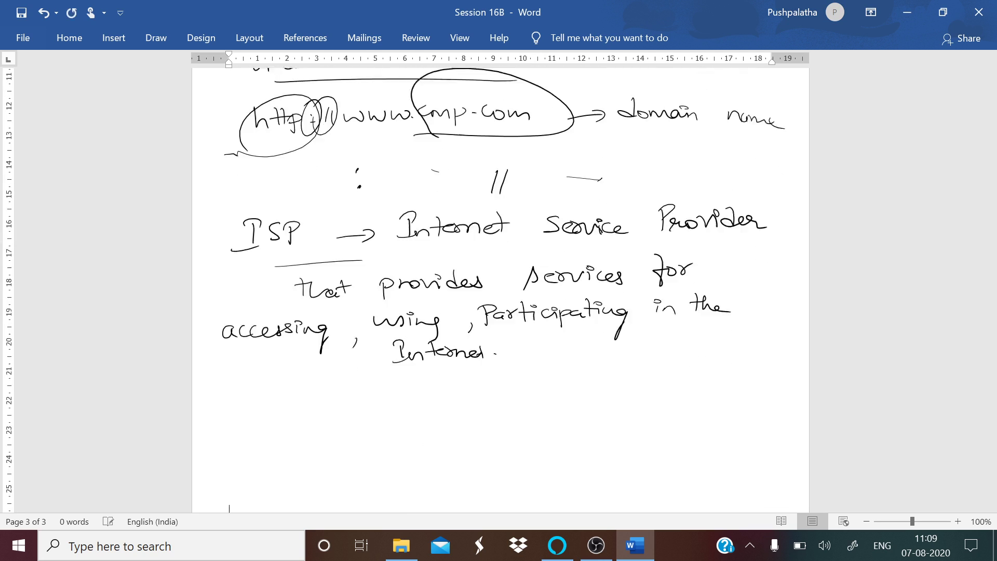
pyautogui.press('Return')
pyautogui.moveTo(278, 292)
pyautogui.mouseDown()
pyautogui.moveTo(279, 308)
pyautogui.moveTo(301, 311)
pyautogui.mouseUp()
pyautogui.moveTo(307, 288); pyautogui.dragTo(306, 310)
pyautogui.moveTo(296, 302); pyautogui.dragTo(372, 310)
pyautogui.moveTo(358, 302); pyautogui.dragTo(417, 304)
pyautogui.moveTo(428, 300)
pyautogui.mouseDown()
pyautogui.moveTo(469, 291)
pyautogui.moveTo(510, 304)
pyautogui.mouseUp()
pyautogui.moveTo(297, 321); pyautogui.dragTo(513, 321)
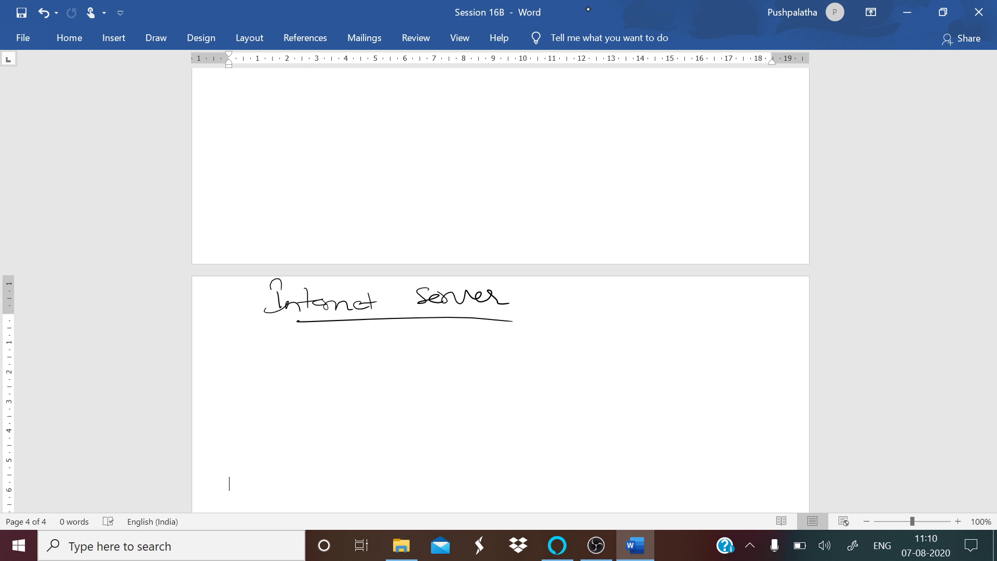
# - Ink the definition's opening lines, erasing the mistaken word after 'internet' and writing 'user'
pyautogui.moveTo(271, 337)
pyautogui.mouseDown()
pyautogui.moveTo(284, 363)
pyautogui.moveTo(361, 335)
pyautogui.moveTo(441, 343)
pyautogui.moveTo(473, 332)
pyautogui.moveTo(527, 359)
pyautogui.moveTo(559, 340)
pyautogui.moveTo(608, 345)
pyautogui.moveTo(724, 322)
pyautogui.moveTo(783, 334)
pyautogui.moveTo(777, 353)
pyautogui.mouseUp()
pyautogui.moveTo(221, 379)
pyautogui.mouseDown()
pyautogui.moveTo(223, 391)
pyautogui.moveTo(304, 390)
pyautogui.moveTo(309, 371)
pyautogui.moveTo(437, 381)
pyautogui.moveTo(571, 376)
pyautogui.moveTo(585, 366)
pyautogui.moveTo(706, 379)
pyautogui.moveTo(215, 433)
pyautogui.moveTo(408, 412)
pyautogui.moveTo(540, 415)
pyautogui.moveTo(571, 410)
pyautogui.moveTo(574, 400)
pyautogui.moveTo(602, 408)
pyautogui.moveTo(647, 398)
pyautogui.moveTo(691, 410)
pyautogui.moveTo(754, 403)
pyautogui.mouseUp()
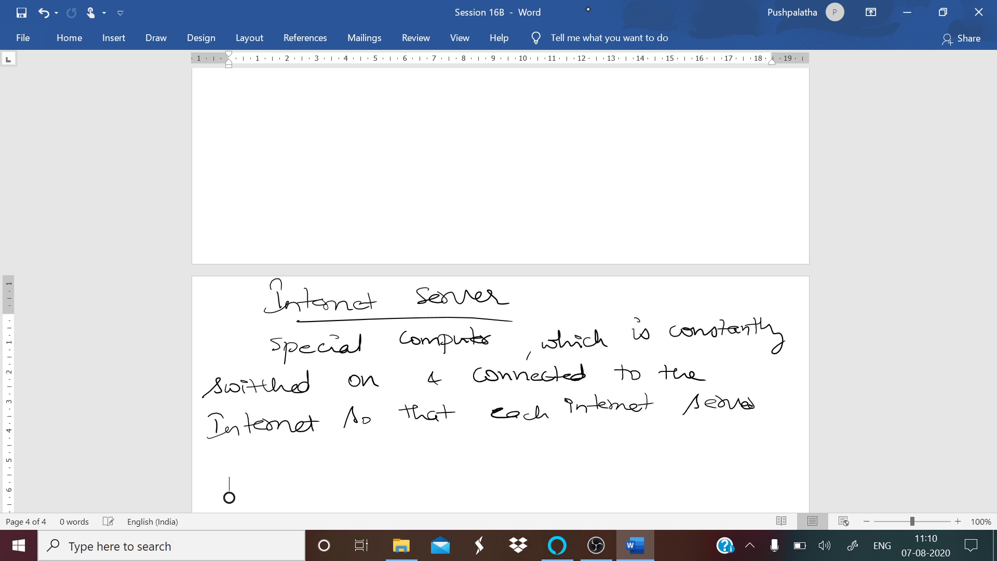
pyautogui.moveTo(685, 407)
pyautogui.mouseDown()
pyautogui.moveTo(755, 408)
pyautogui.moveTo(699, 406)
pyautogui.moveTo(712, 408)
pyautogui.mouseUp()
pyautogui.moveTo(713, 404); pyautogui.dragTo(736, 397)
# - Continue the definition with 'around the world can access your website'
pyautogui.moveTo(228, 452); pyautogui.dragTo(443, 446)
pyautogui.moveTo(447, 454)
pyautogui.mouseDown()
pyautogui.moveTo(465, 434)
pyautogui.moveTo(525, 450)
pyautogui.mouseUp()
pyautogui.moveTo(590, 437); pyautogui.dragTo(603, 447)
pyautogui.moveTo(617, 435); pyautogui.dragTo(614, 445)
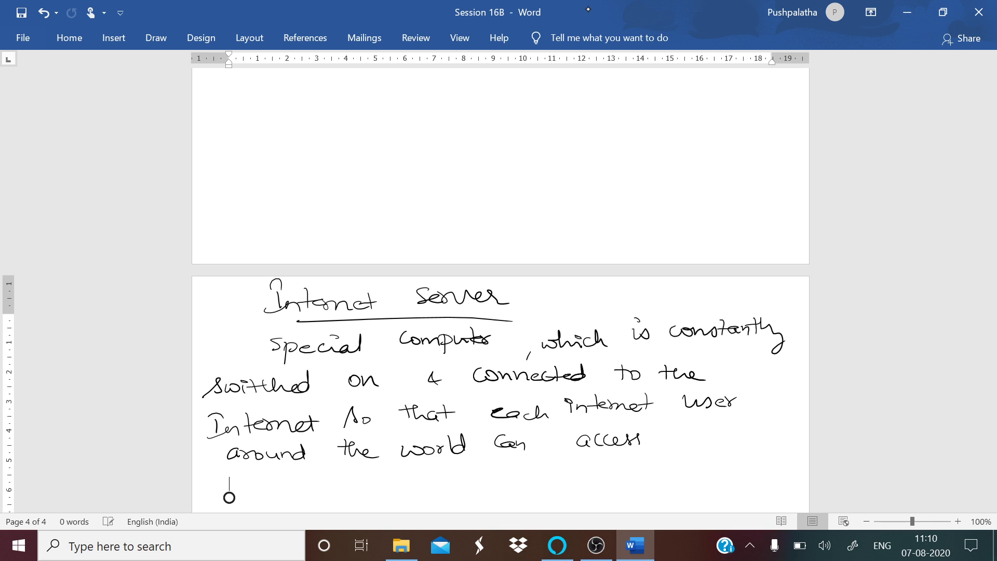
pyautogui.moveTo(675, 435); pyautogui.dragTo(743, 446)
pyautogui.moveTo(252, 483)
pyautogui.mouseDown()
pyautogui.moveTo(370, 482)
pyautogui.moveTo(377, 470)
pyautogui.moveTo(419, 482)
pyautogui.moveTo(438, 470)
pyautogui.moveTo(548, 478)
pyautogui.mouseUp()
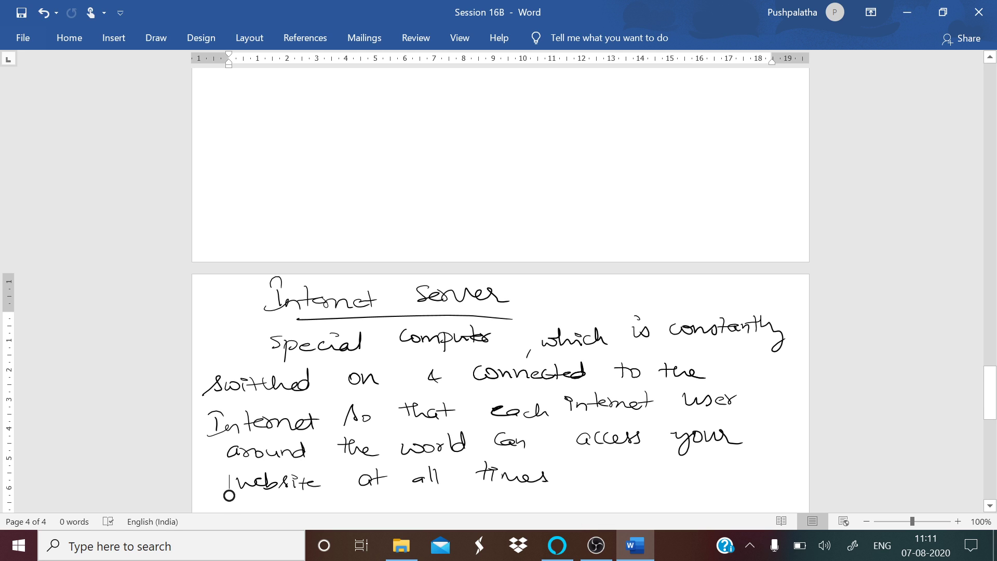
# - Write and underline the 'e Commerce' heading with 'electronic Commerce' beneath it
pyautogui.scroll(-6, 655, 45)
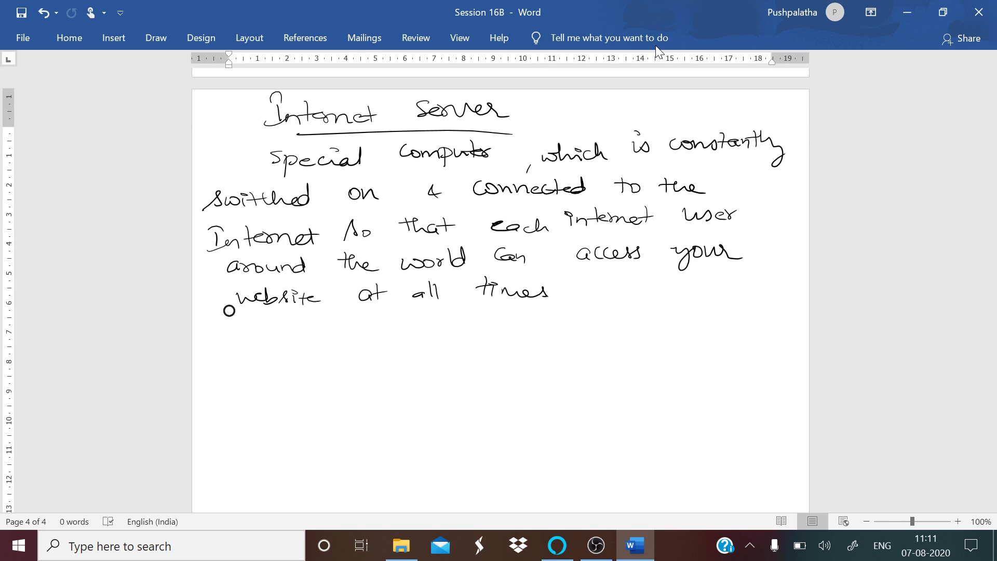
pyautogui.moveTo(260, 381); pyautogui.dragTo(446, 388)
pyautogui.moveTo(315, 401); pyautogui.dragTo(418, 392)
pyautogui.moveTo(261, 436)
pyautogui.mouseDown()
pyautogui.moveTo(324, 419)
pyautogui.moveTo(386, 432)
pyautogui.mouseUp()
pyautogui.moveTo(433, 411)
pyautogui.mouseDown()
pyautogui.moveTo(427, 418)
pyautogui.moveTo(439, 427)
pyautogui.mouseUp()
pyautogui.moveTo(440, 419); pyautogui.dragTo(527, 421)
pyautogui.moveTo(538, 420)
pyautogui.mouseDown()
pyautogui.moveTo(540, 429)
pyautogui.moveTo(561, 427)
pyautogui.mouseUp()
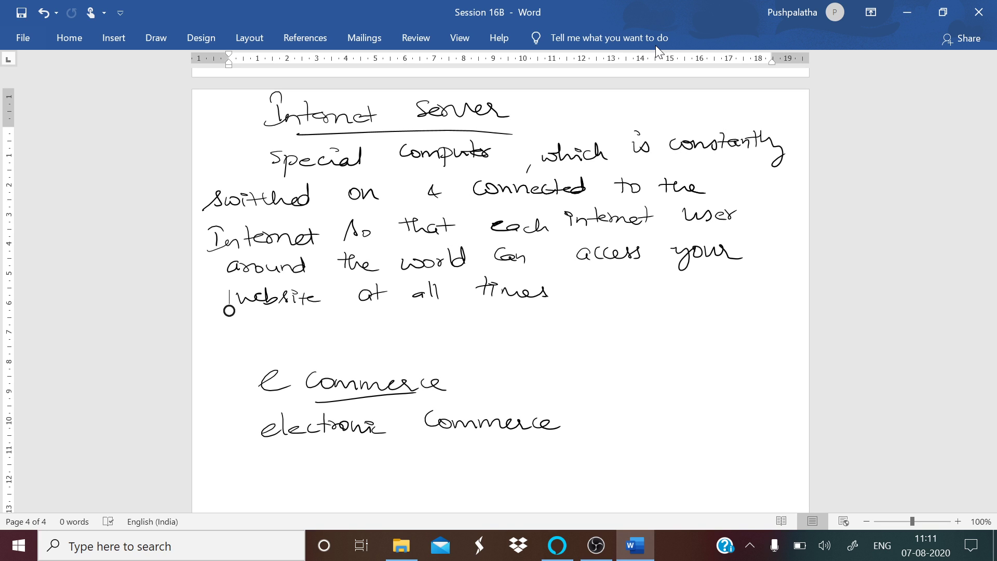
# - Begin the definition with 'Purchasing, selling & exchanging'
pyautogui.scroll(-4, 499, 286)
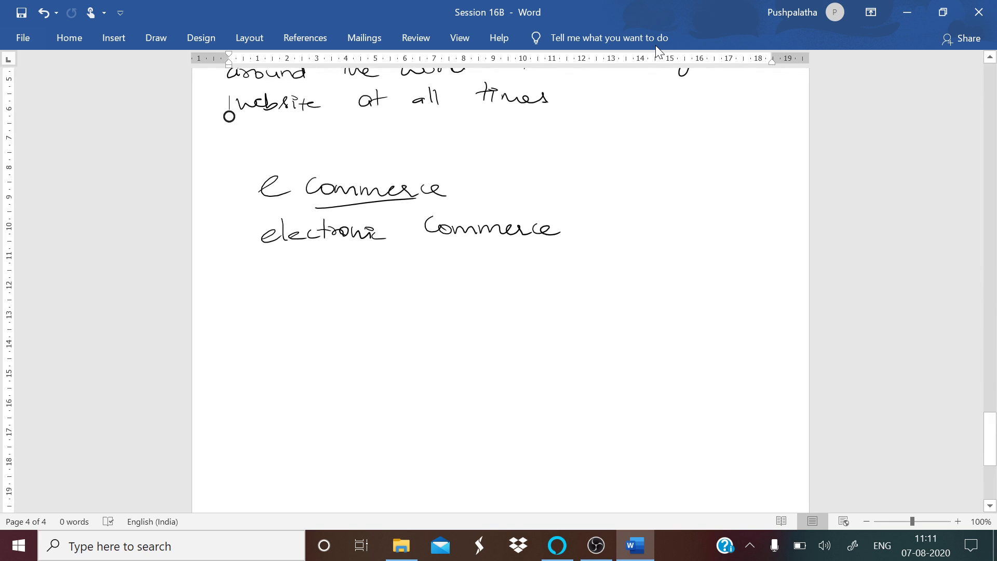
pyautogui.moveTo(268, 267)
pyautogui.mouseDown()
pyautogui.moveTo(269, 294)
pyautogui.moveTo(270, 278)
pyautogui.mouseUp()
pyautogui.moveTo(281, 274)
pyautogui.mouseDown()
pyautogui.moveTo(382, 278)
pyautogui.moveTo(375, 303)
pyautogui.mouseUp()
pyautogui.moveTo(430, 266)
pyautogui.mouseDown()
pyautogui.moveTo(418, 279)
pyautogui.moveTo(468, 277)
pyautogui.moveTo(478, 299)
pyautogui.mouseUp()
pyautogui.moveTo(536, 263)
pyautogui.mouseDown()
pyautogui.moveTo(532, 276)
pyautogui.moveTo(550, 269)
pyautogui.mouseUp()
pyautogui.moveTo(559, 270); pyautogui.dragTo(595, 272)
pyautogui.moveTo(604, 252)
pyautogui.mouseDown()
pyautogui.moveTo(602, 273)
pyautogui.moveTo(647, 270)
pyautogui.moveTo(656, 288)
pyautogui.moveTo(661, 263)
pyautogui.moveTo(667, 300)
pyautogui.moveTo(693, 283)
pyautogui.mouseUp()
# - Finish the definition with 'of goods / services over the internet.'
pyautogui.moveTo(719, 264)
pyautogui.mouseDown()
pyautogui.moveTo(709, 268)
pyautogui.moveTo(716, 294)
pyautogui.mouseUp()
pyautogui.moveTo(275, 323)
pyautogui.mouseDown()
pyautogui.moveTo(259, 328)
pyautogui.moveTo(267, 352)
pyautogui.mouseUp()
pyautogui.moveTo(284, 329)
pyautogui.mouseDown()
pyautogui.moveTo(277, 335)
pyautogui.moveTo(314, 318)
pyautogui.mouseUp()
pyautogui.moveTo(323, 327)
pyautogui.mouseDown()
pyautogui.moveTo(317, 336)
pyautogui.moveTo(335, 345)
pyautogui.mouseUp()
pyautogui.moveTo(352, 321)
pyautogui.mouseDown()
pyautogui.moveTo(348, 339)
pyautogui.moveTo(370, 332)
pyautogui.mouseUp()
pyautogui.moveTo(373, 327); pyautogui.dragTo(442, 335)
pyautogui.moveTo(486, 318)
pyautogui.mouseDown()
pyautogui.moveTo(562, 325)
pyautogui.moveTo(571, 313)
pyautogui.mouseUp()
pyautogui.moveTo(566, 309)
pyautogui.mouseDown()
pyautogui.moveTo(595, 324)
pyautogui.moveTo(641, 324)
pyautogui.mouseUp()
pyautogui.moveTo(649, 306)
pyautogui.mouseDown()
pyautogui.moveTo(650, 324)
pyautogui.moveTo(662, 311)
pyautogui.mouseUp()
pyautogui.moveTo(654, 318); pyautogui.dragTo(686, 314)
pyautogui.moveTo(685, 320); pyautogui.dragTo(707, 320)
pyautogui.moveTo(691, 312); pyautogui.dragTo(709, 308)
pyautogui.click(717, 315)
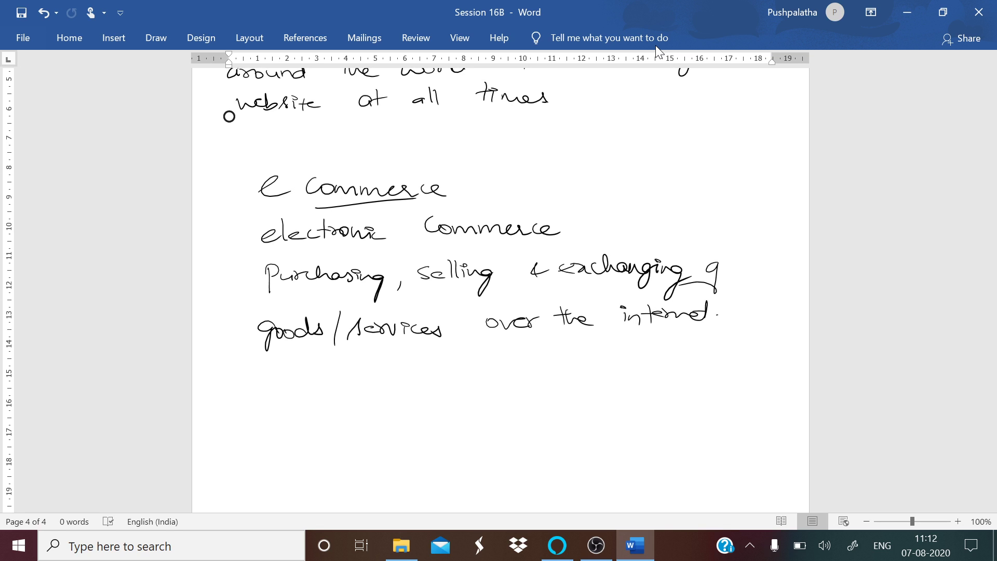
# - Write and underline the 'Advantages' heading
pyautogui.scroll(-3, 499, 286)
pyautogui.moveTo(236, 233)
pyautogui.mouseDown()
pyautogui.moveTo(229, 257)
pyautogui.moveTo(242, 255)
pyautogui.mouseUp()
pyautogui.moveTo(228, 247); pyautogui.dragTo(245, 244)
pyautogui.moveTo(254, 237); pyautogui.dragTo(258, 252)
pyautogui.moveTo(262, 241); pyautogui.dragTo(311, 250)
pyautogui.moveTo(308, 233)
pyautogui.mouseDown()
pyautogui.moveTo(309, 252)
pyautogui.moveTo(327, 249)
pyautogui.mouseUp()
pyautogui.moveTo(328, 243)
pyautogui.mouseDown()
pyautogui.moveTo(344, 249)
pyautogui.moveTo(334, 269)
pyautogui.mouseUp()
pyautogui.moveTo(349, 244); pyautogui.dragTo(368, 237)
pyautogui.moveTo(259, 259); pyautogui.dragTo(335, 259)
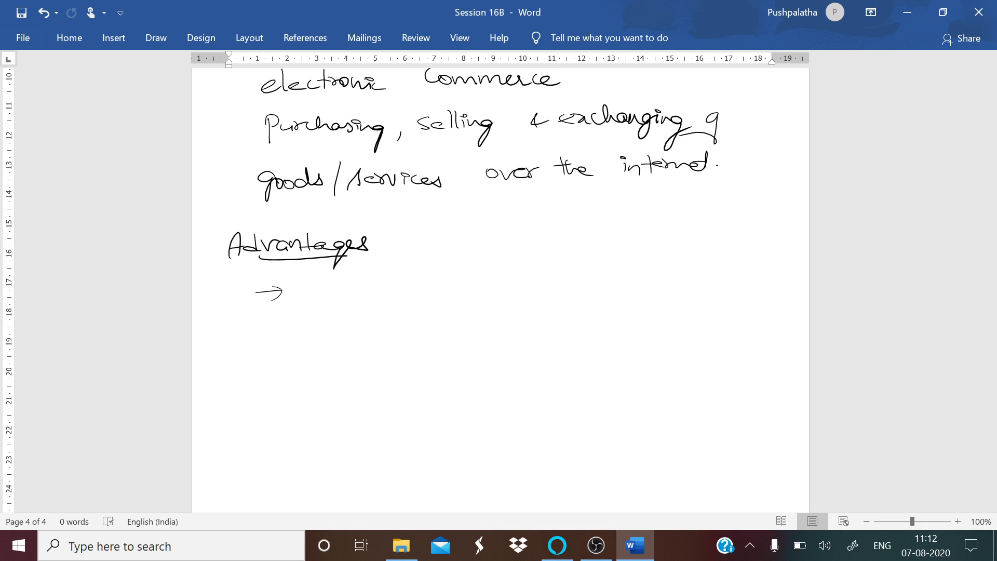
# - Add the first advantage: national & international markets with minimum investment
pyautogui.moveTo(316, 283)
pyautogui.mouseDown()
pyautogui.moveTo(344, 292)
pyautogui.moveTo(359, 281)
pyautogui.moveTo(367, 292)
pyautogui.moveTo(407, 286)
pyautogui.moveTo(414, 274)
pyautogui.mouseUp()
pyautogui.moveTo(488, 266); pyautogui.dragTo(525, 280)
pyautogui.moveTo(527, 265)
pyautogui.mouseDown()
pyautogui.moveTo(602, 279)
pyautogui.moveTo(636, 276)
pyautogui.moveTo(644, 262)
pyautogui.moveTo(719, 271)
pyautogui.moveTo(733, 262)
pyautogui.moveTo(763, 278)
pyautogui.mouseUp()
pyautogui.moveTo(311, 321); pyautogui.dragTo(356, 328)
pyautogui.moveTo(386, 319); pyautogui.dragTo(500, 326)
pyautogui.click(417, 316)
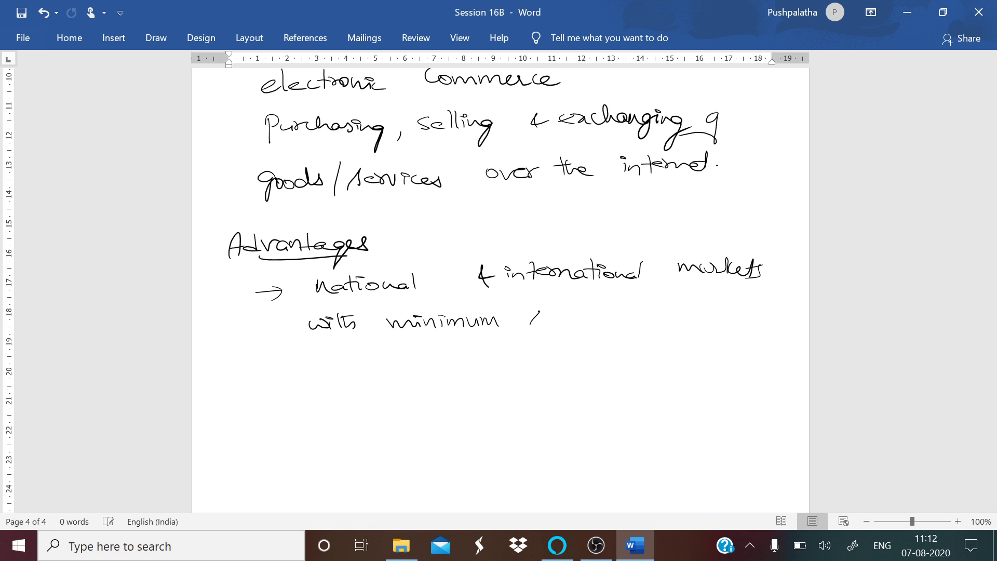
pyautogui.moveTo(559, 315); pyautogui.dragTo(643, 310)
pyautogui.click(657, 316)
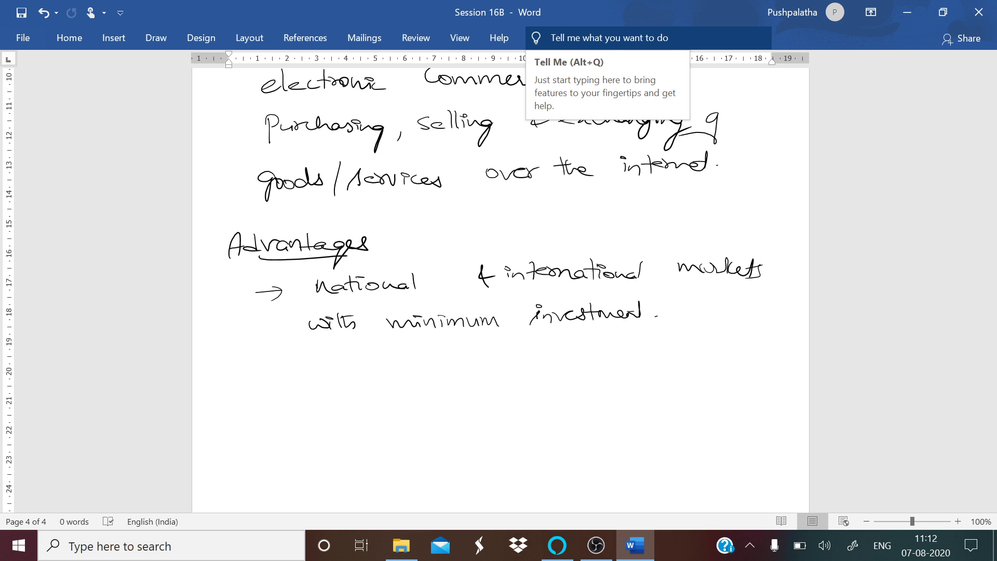
# - Add arrow bullets 'improves the brand image' and 'faster & efficient'
pyautogui.moveTo(258, 372); pyautogui.dragTo(453, 369)
pyautogui.moveTo(442, 364); pyautogui.dragTo(581, 367)
pyautogui.moveTo(610, 356)
pyautogui.mouseDown()
pyautogui.moveTo(654, 364)
pyautogui.moveTo(667, 379)
pyautogui.moveTo(692, 365)
pyautogui.mouseUp()
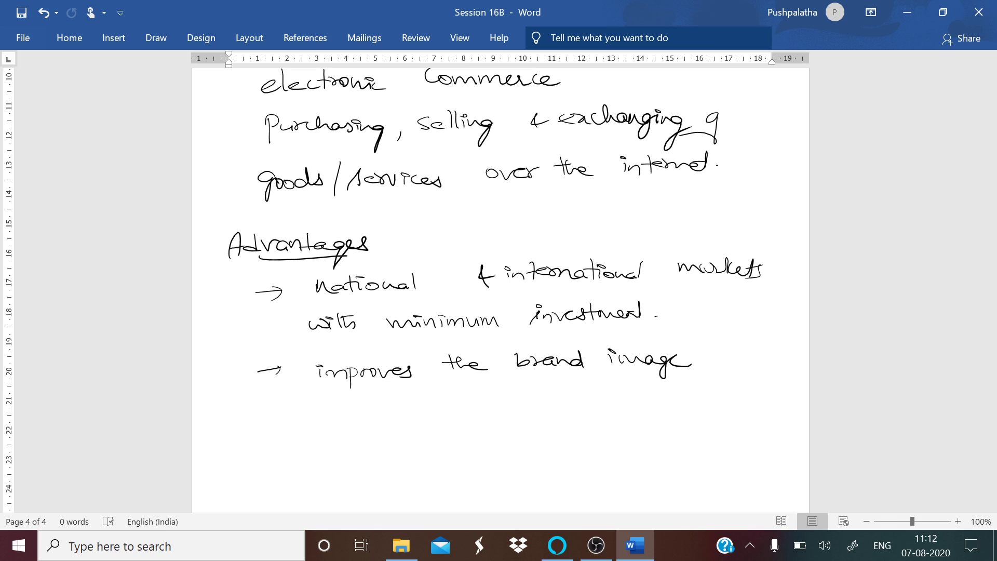
pyautogui.moveTo(258, 422)
pyautogui.mouseDown()
pyautogui.moveTo(284, 411)
pyautogui.moveTo(326, 436)
pyautogui.moveTo(352, 416)
pyautogui.moveTo(379, 414)
pyautogui.mouseUp()
pyautogui.moveTo(426, 408)
pyautogui.mouseDown()
pyautogui.moveTo(422, 423)
pyautogui.moveTo(455, 410)
pyautogui.mouseUp()
pyautogui.moveTo(462, 401)
pyautogui.mouseDown()
pyautogui.moveTo(452, 426)
pyautogui.moveTo(465, 428)
pyautogui.moveTo(473, 411)
pyautogui.mouseUp()
pyautogui.moveTo(478, 410); pyautogui.dragTo(525, 415)
pyautogui.moveTo(528, 400); pyautogui.dragTo(530, 416)
pyautogui.moveTo(521, 408); pyautogui.dragTo(537, 407)
# - Add the final arrow bullets 'reduces paper work' and '24×7'
pyautogui.moveTo(274, 445); pyautogui.dragTo(275, 462)
pyautogui.moveTo(318, 446)
pyautogui.mouseDown()
pyautogui.moveTo(321, 459)
pyautogui.moveTo(364, 456)
pyautogui.moveTo(368, 437)
pyautogui.mouseUp()
pyautogui.moveTo(368, 437)
pyautogui.mouseDown()
pyautogui.moveTo(379, 455)
pyautogui.moveTo(412, 457)
pyautogui.mouseUp()
pyautogui.moveTo(456, 444)
pyautogui.mouseDown()
pyautogui.moveTo(457, 469)
pyautogui.moveTo(466, 450)
pyautogui.mouseUp()
pyautogui.moveTo(465, 451); pyautogui.dragTo(480, 468)
pyautogui.moveTo(478, 448)
pyautogui.mouseDown()
pyautogui.moveTo(488, 457)
pyautogui.moveTo(498, 450)
pyautogui.mouseUp()
pyautogui.moveTo(500, 448)
pyautogui.mouseDown()
pyautogui.moveTo(580, 447)
pyautogui.moveTo(578, 456)
pyautogui.mouseUp()
pyautogui.moveTo(580, 450); pyautogui.dragTo(603, 454)
pyautogui.moveTo(244, 496); pyautogui.dragTo(278, 490)
pyautogui.moveTo(265, 484)
pyautogui.mouseDown()
pyautogui.moveTo(268, 497)
pyautogui.moveTo(328, 496)
pyautogui.mouseUp()
pyautogui.moveTo(335, 477); pyautogui.dragTo(341, 498)
pyautogui.moveTo(356, 483)
pyautogui.mouseDown()
pyautogui.moveTo(368, 494)
pyautogui.moveTo(374, 482)
pyautogui.mouseUp()
pyautogui.moveTo(378, 485); pyautogui.dragTo(387, 497)
pyautogui.scroll(-10, 500, 284)
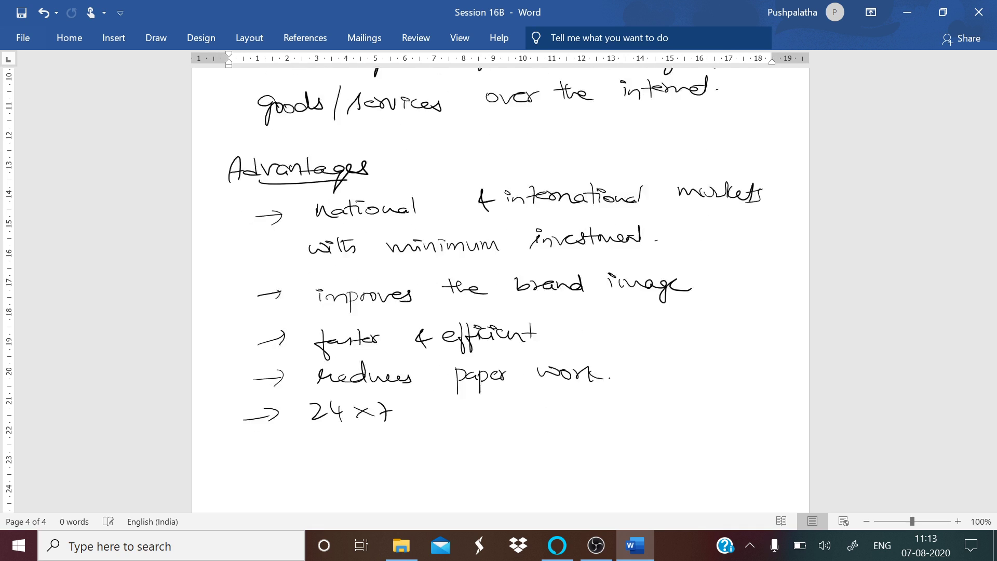
# - Insert a line break in the Internet Server note so 'website at' sits below 'all times'
pyautogui.scroll(1, 500, 376)
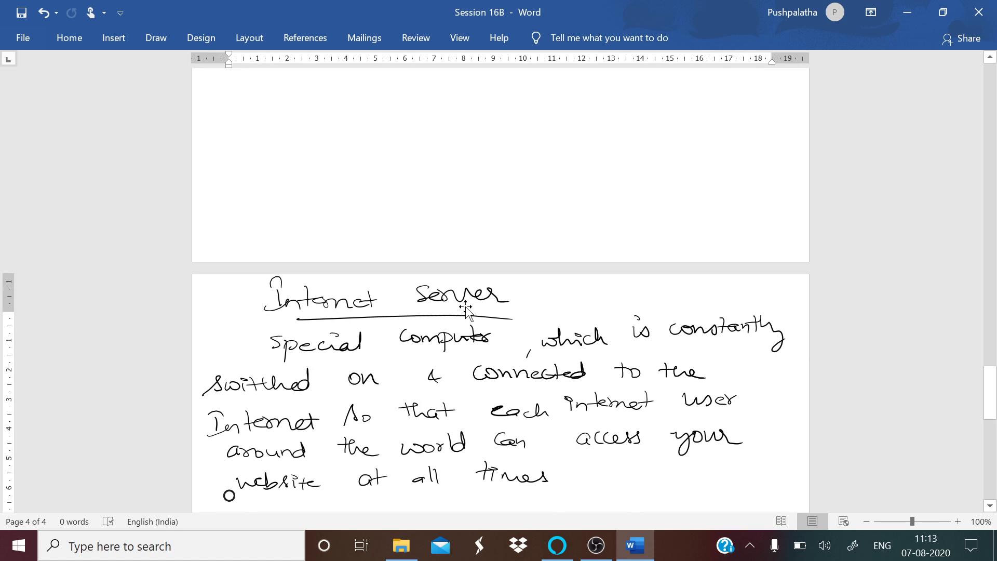
pyautogui.click(454, 349)
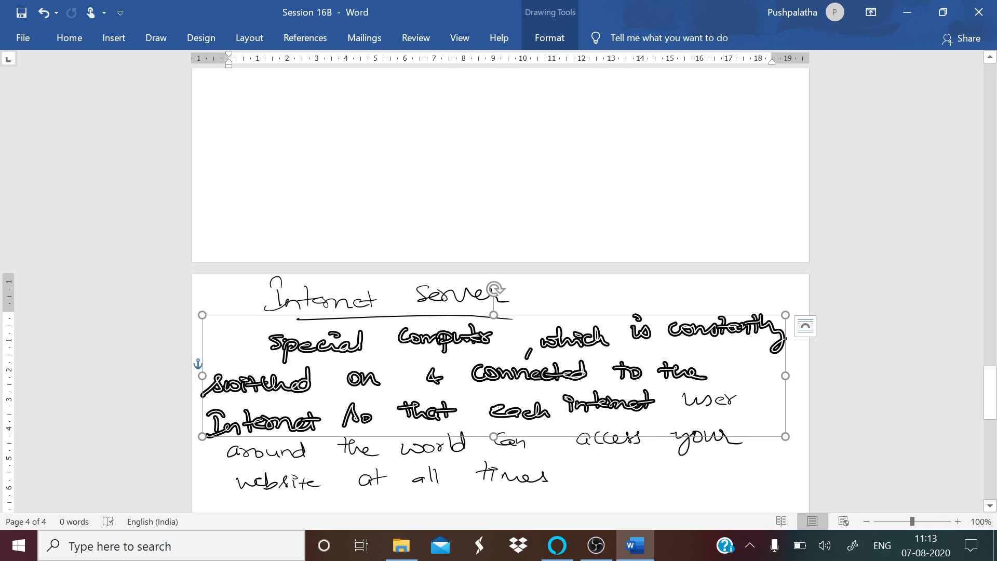
pyautogui.click(633, 472)
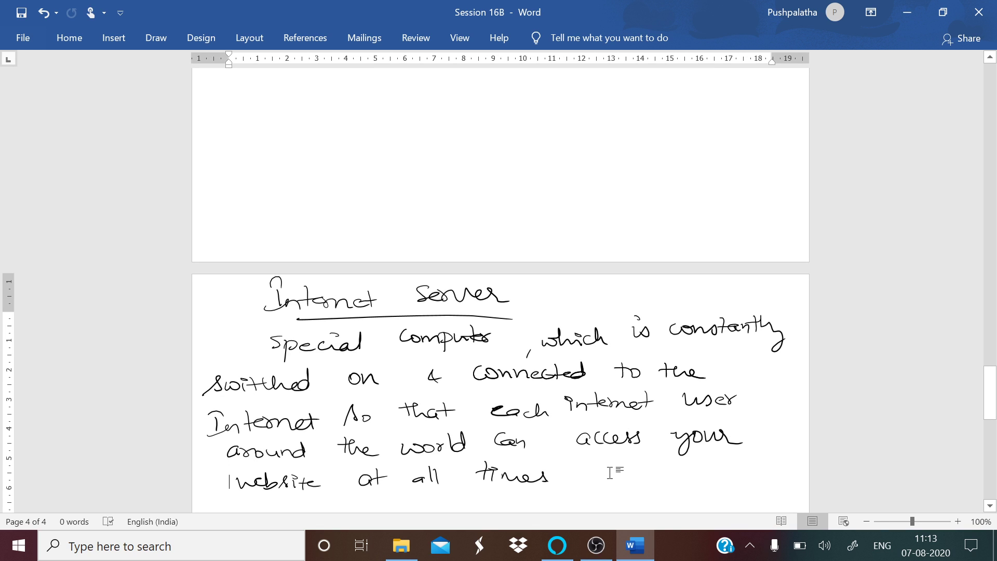
pyautogui.press('Return')
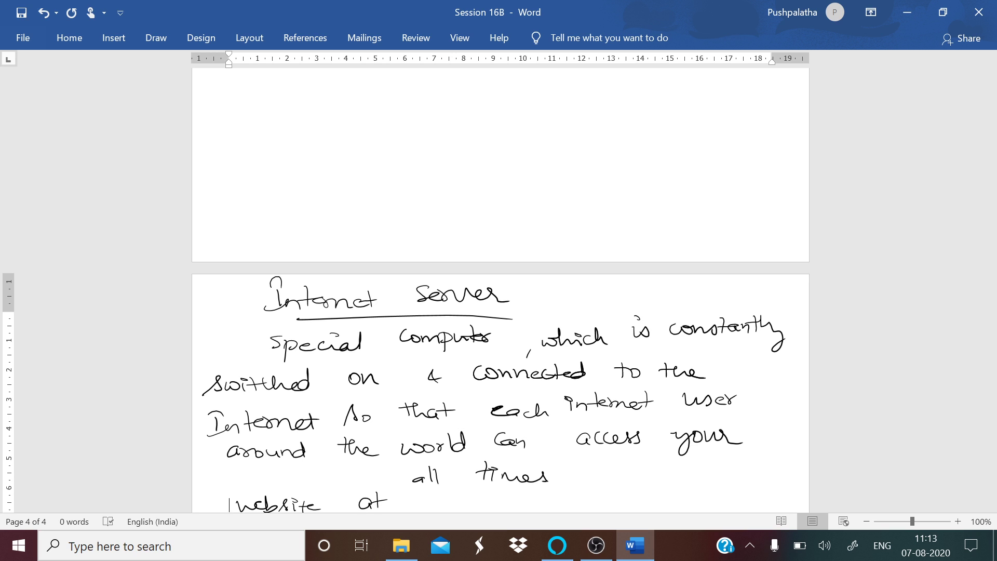
pyautogui.scroll(-15, 603, 322)
pyautogui.scroll(-2, 599, 320)
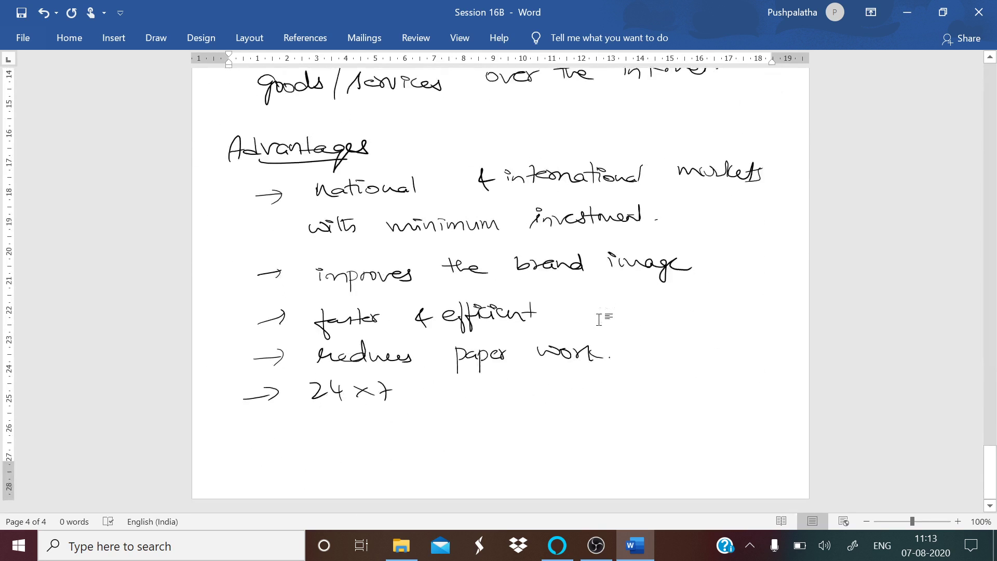